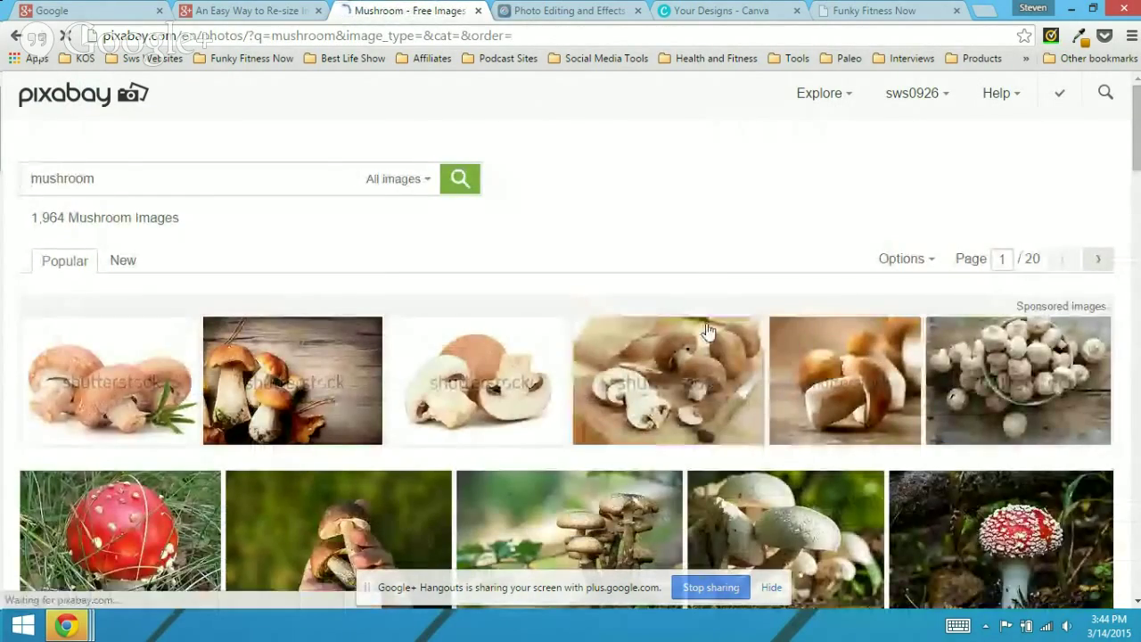
- Browse the Pixabay mushroom results and open the photo of brown mushrooms clustered on a mossy forest floor
scroll(706, 343, down, 4)
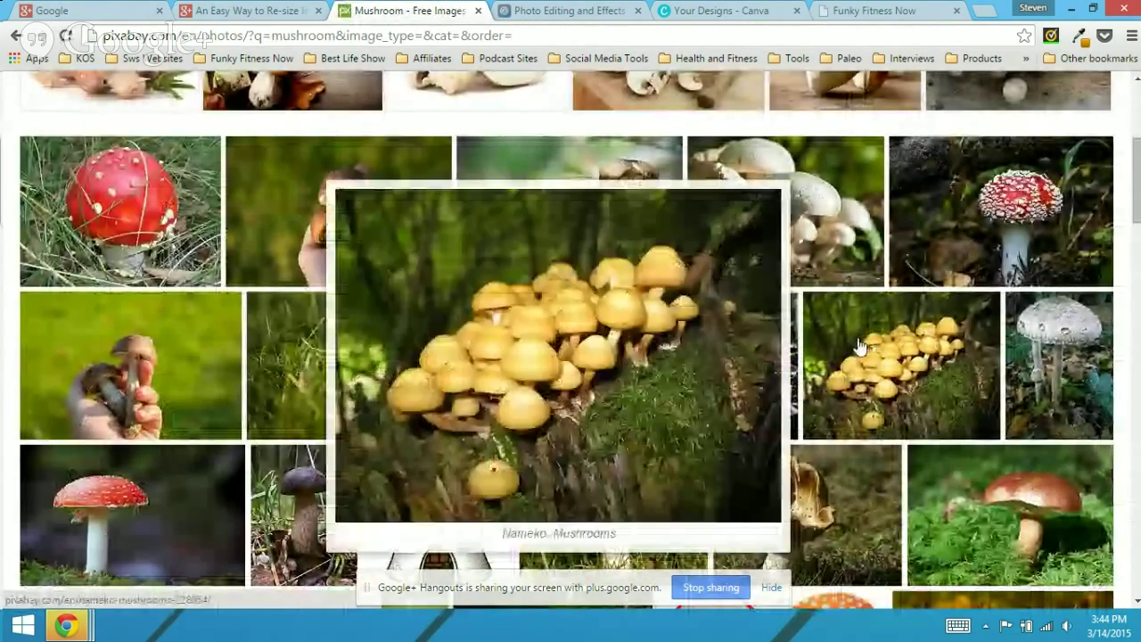
click(605, 214)
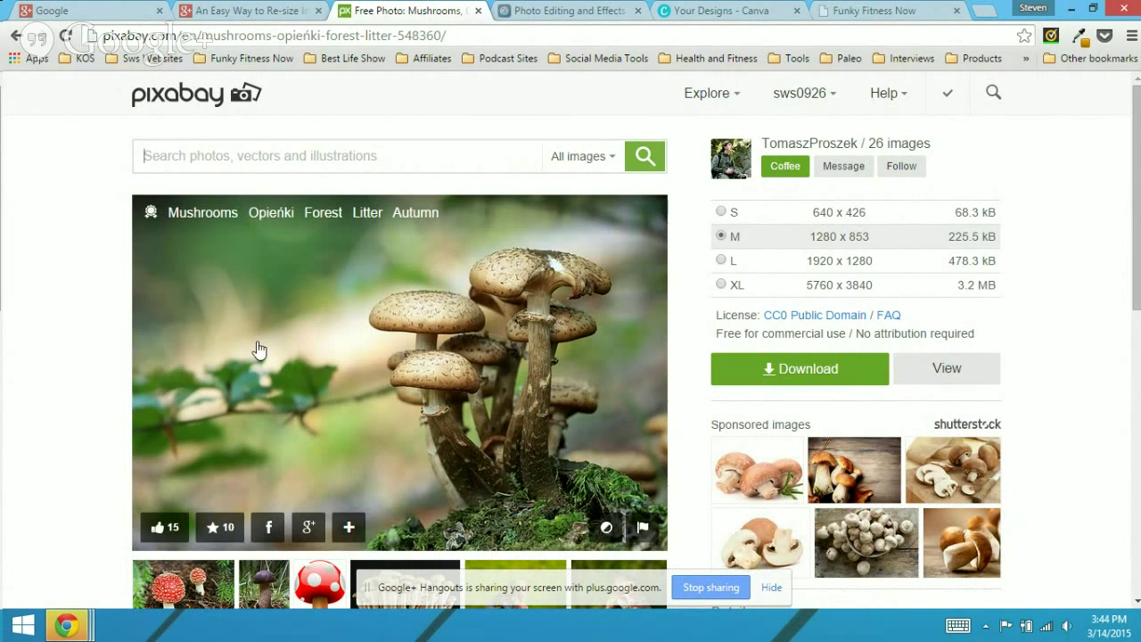
- Examine the header and square post thumbnails on the Funky Fitness Now homepage, and return to the Pixabay mushroom photo
click(865, 11)
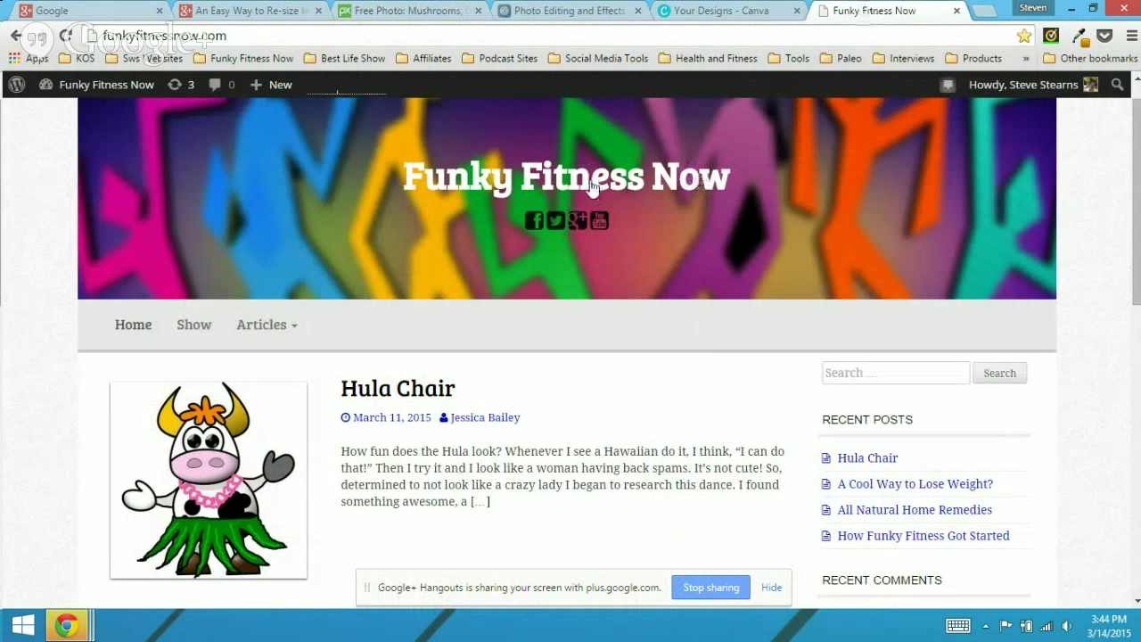
scroll(513, 223, down, 2)
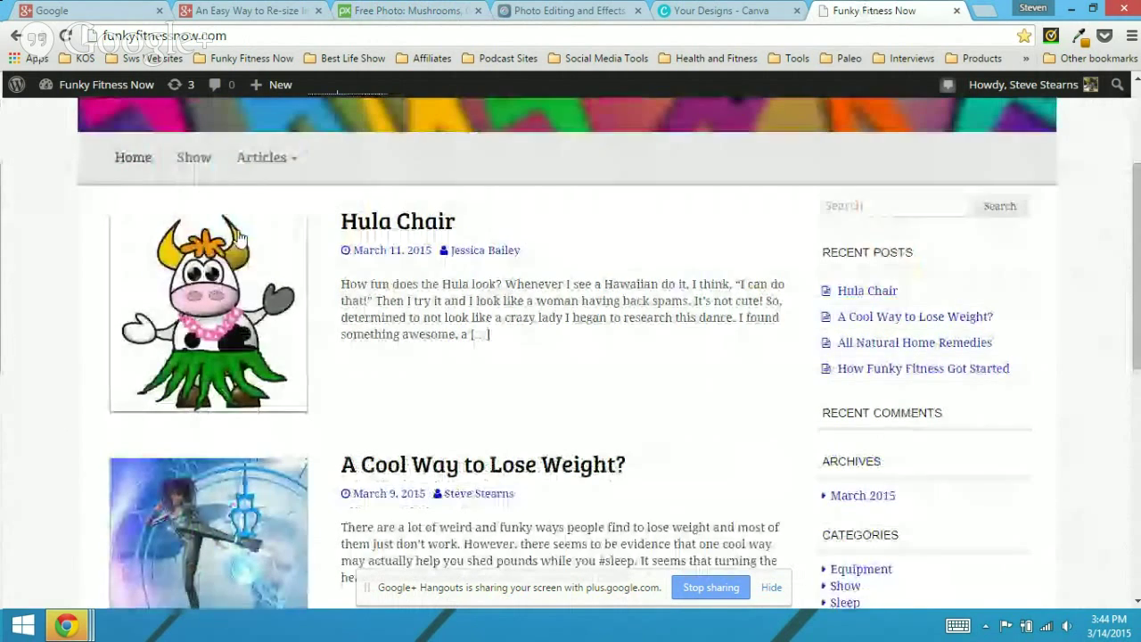
scroll(236, 354, down, 2)
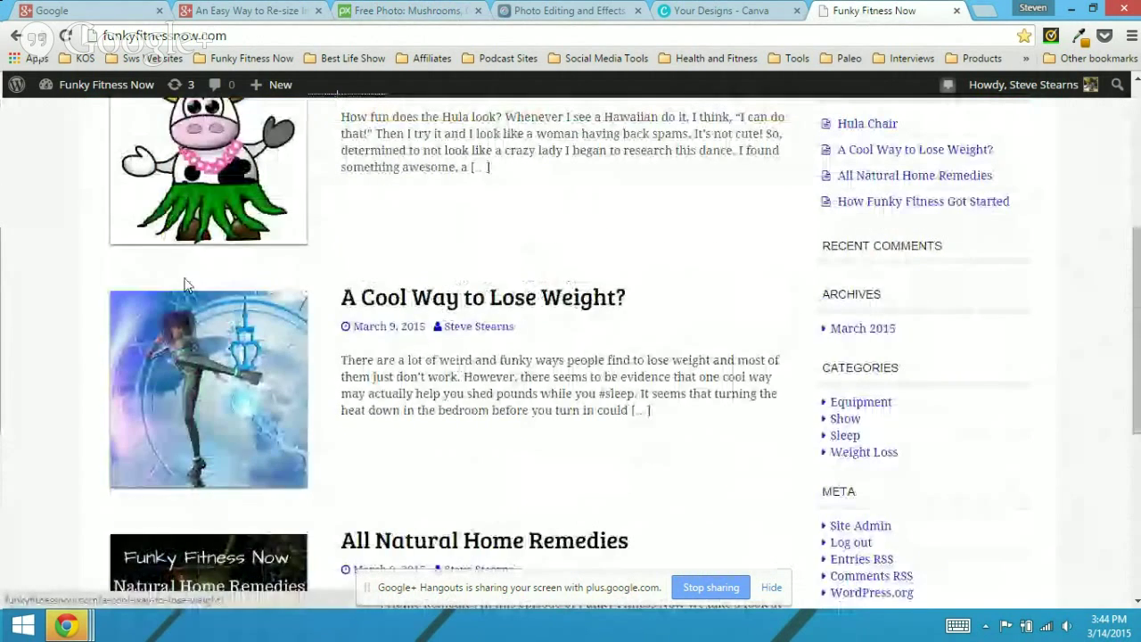
scroll(268, 370, down, 3)
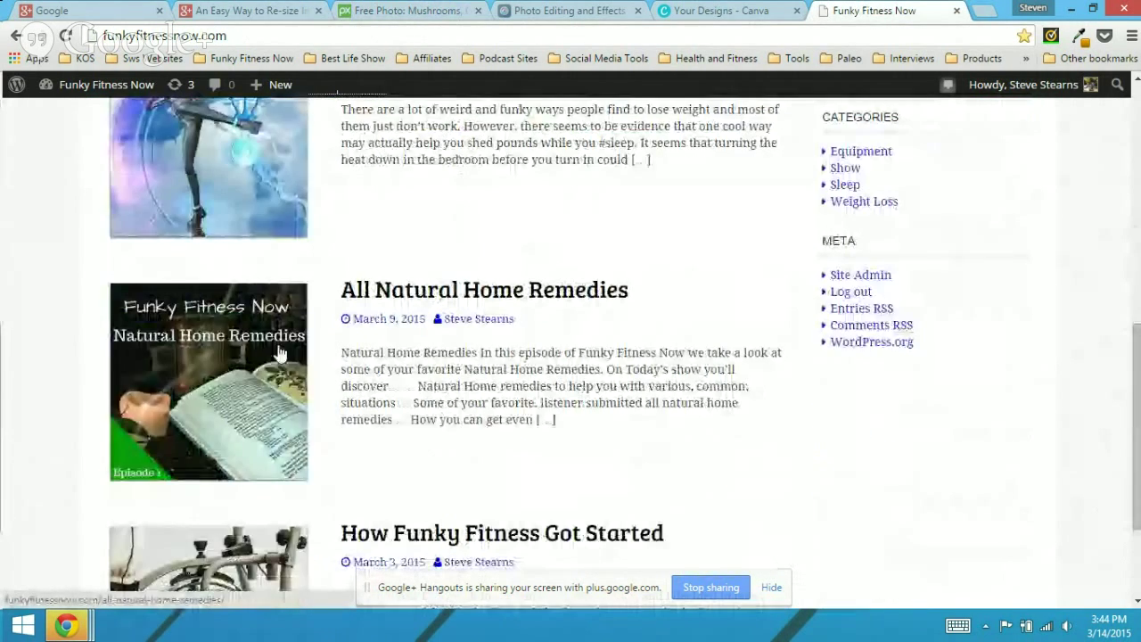
scroll(214, 268, down, 2)
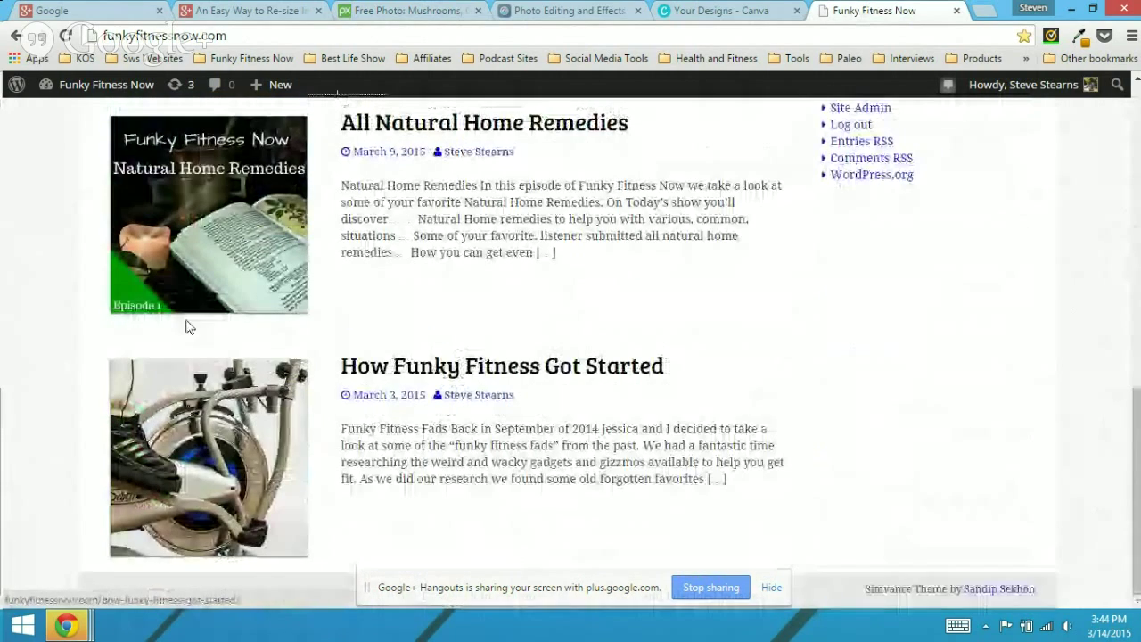
scroll(351, 349, up, 10)
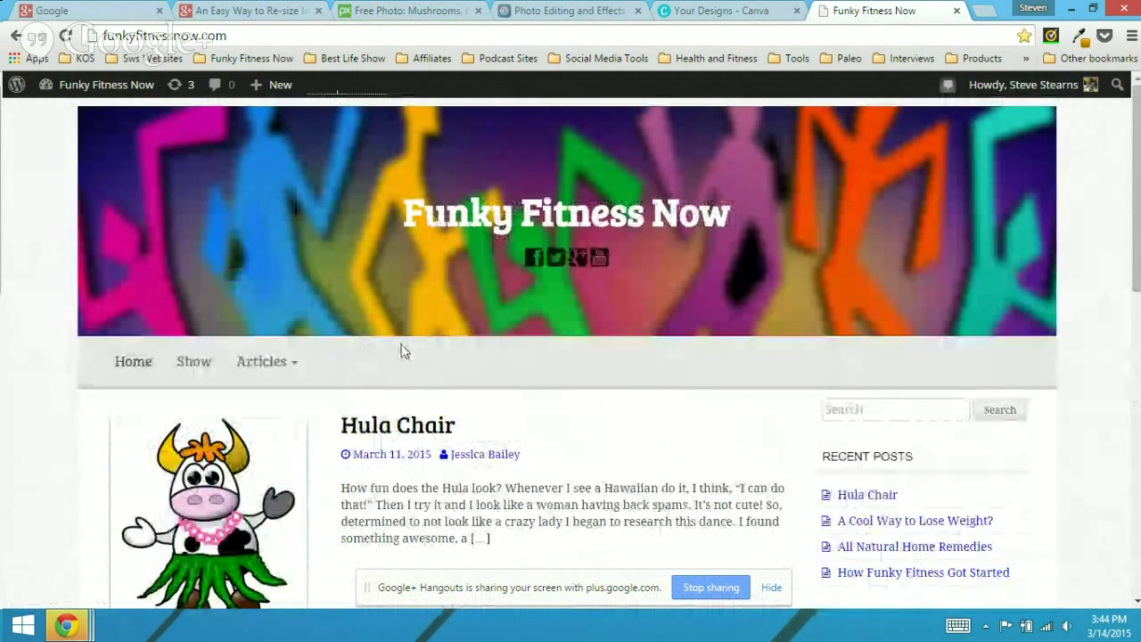
scroll(265, 393, down, 4)
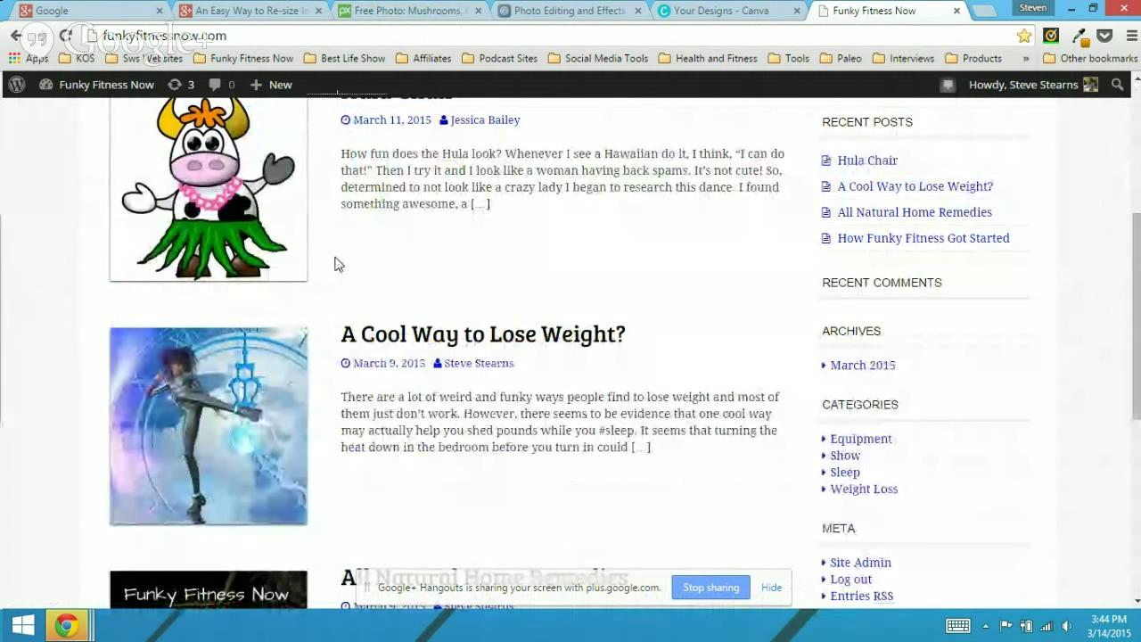
scroll(356, 298, up, 4)
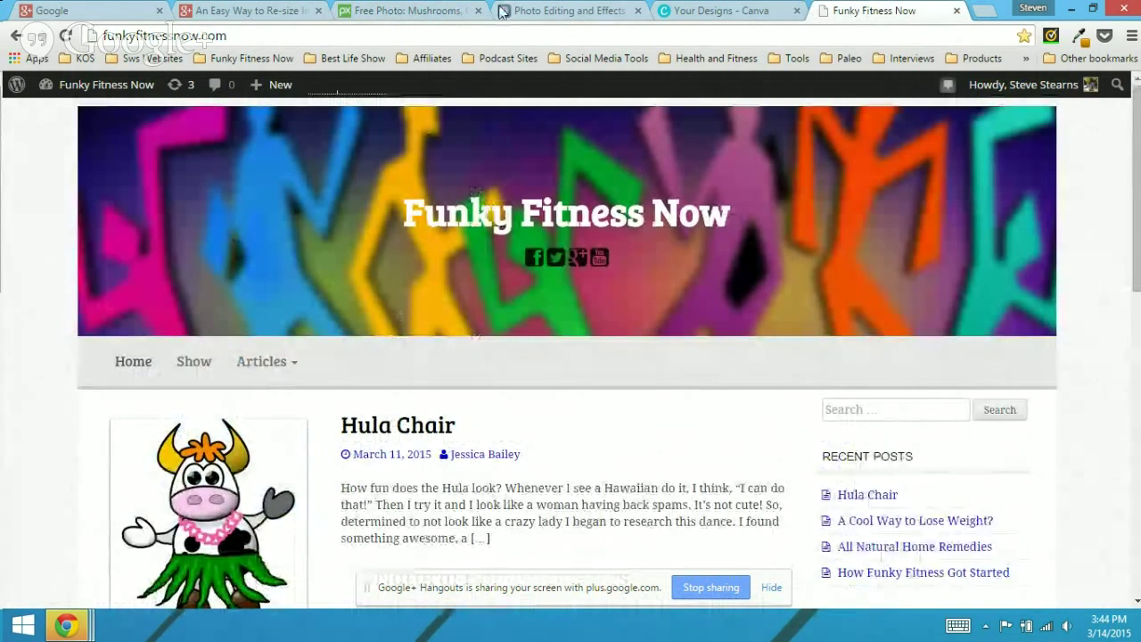
click(390, 11)
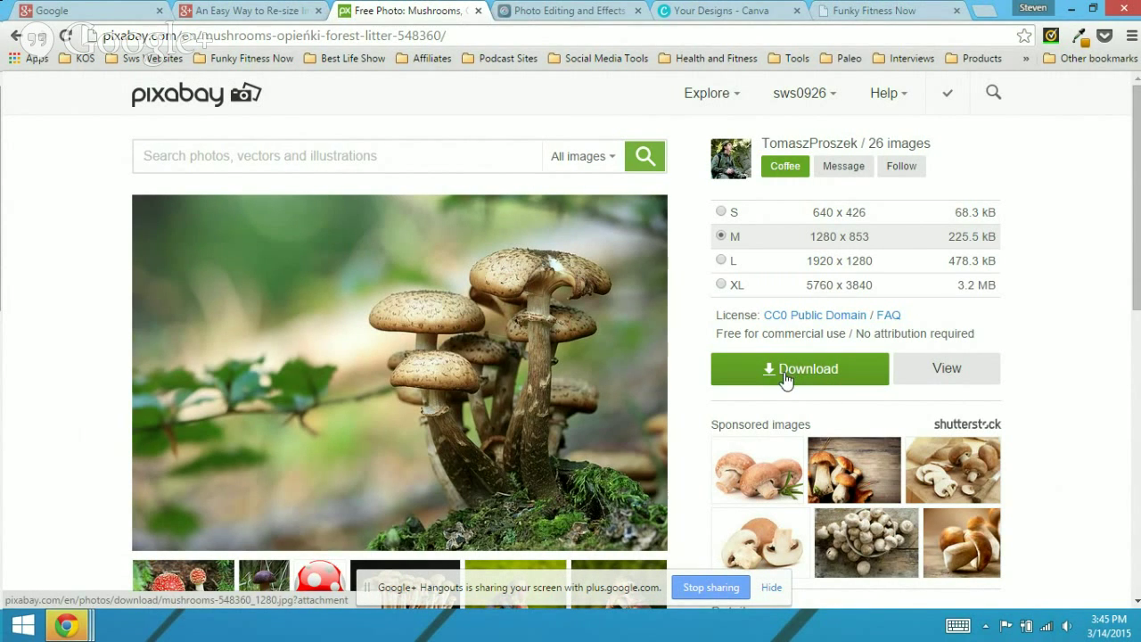
- Switch to the Pixlr website and launch the Pixlr Editor web app
click(555, 10)
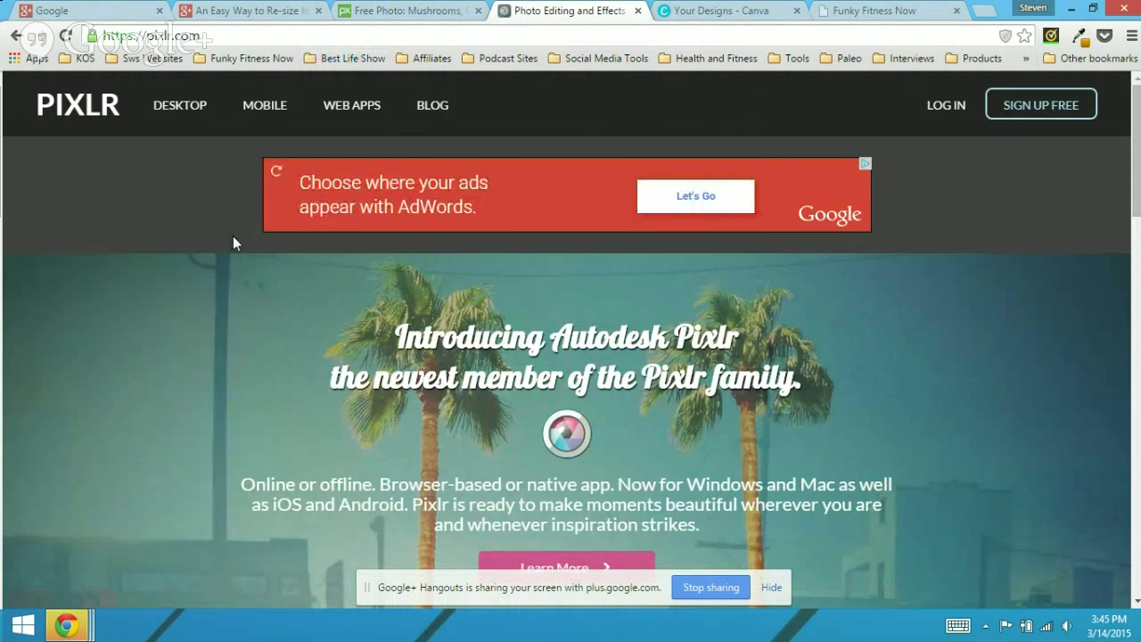
scroll(231, 232, down, 5)
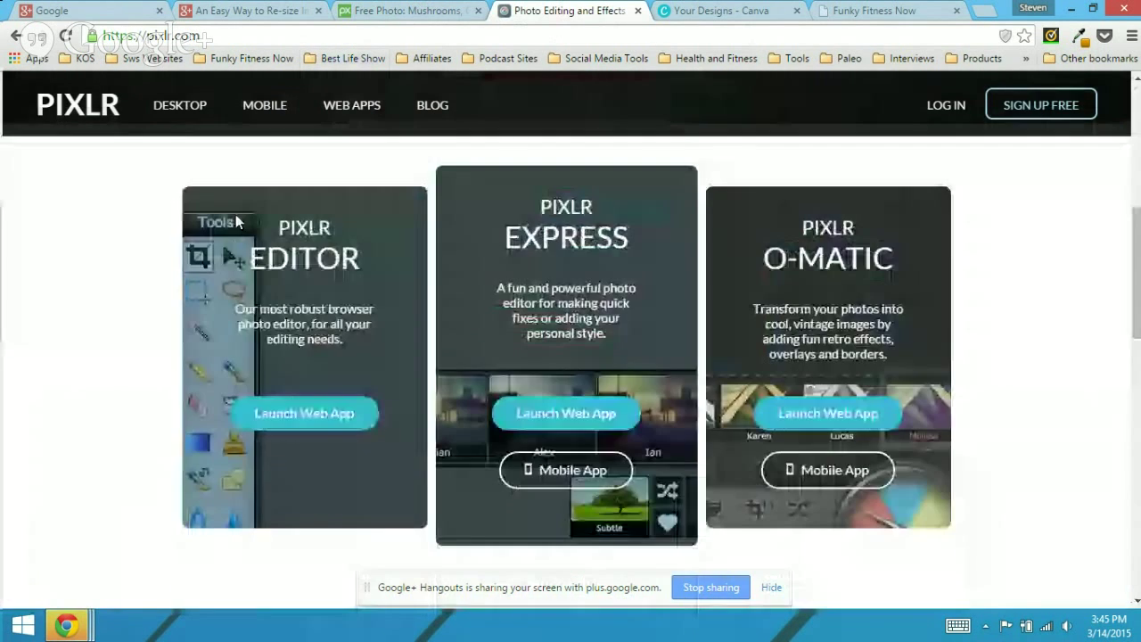
click(294, 416)
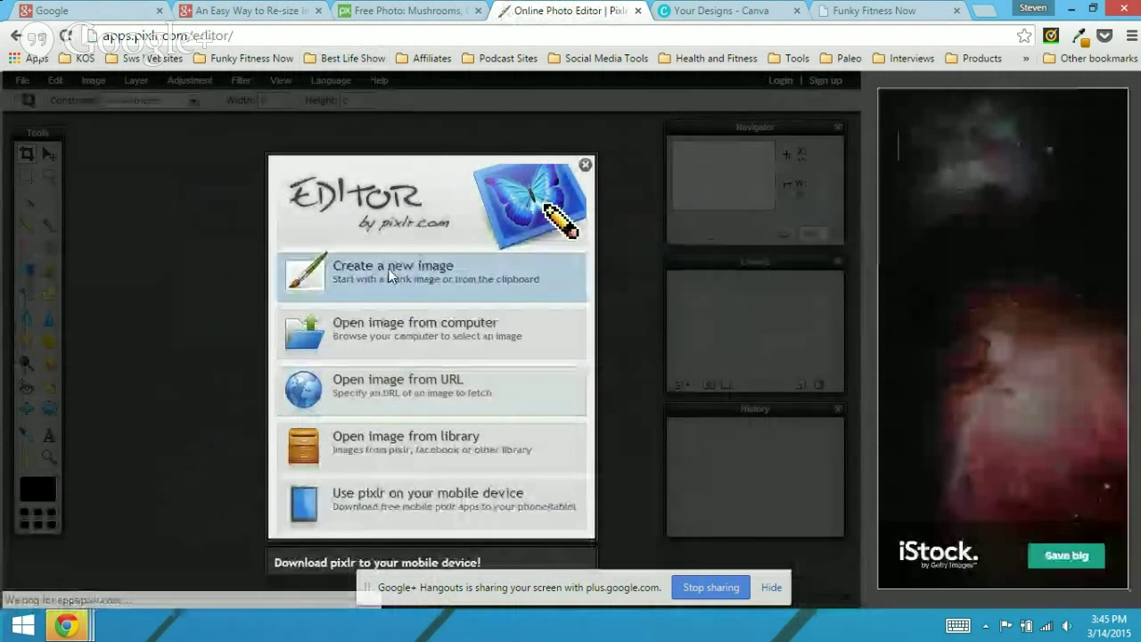
- Create a new blank image named "Mushroom 600" with a width of 600 and a height of 600 pixels
click(389, 277)
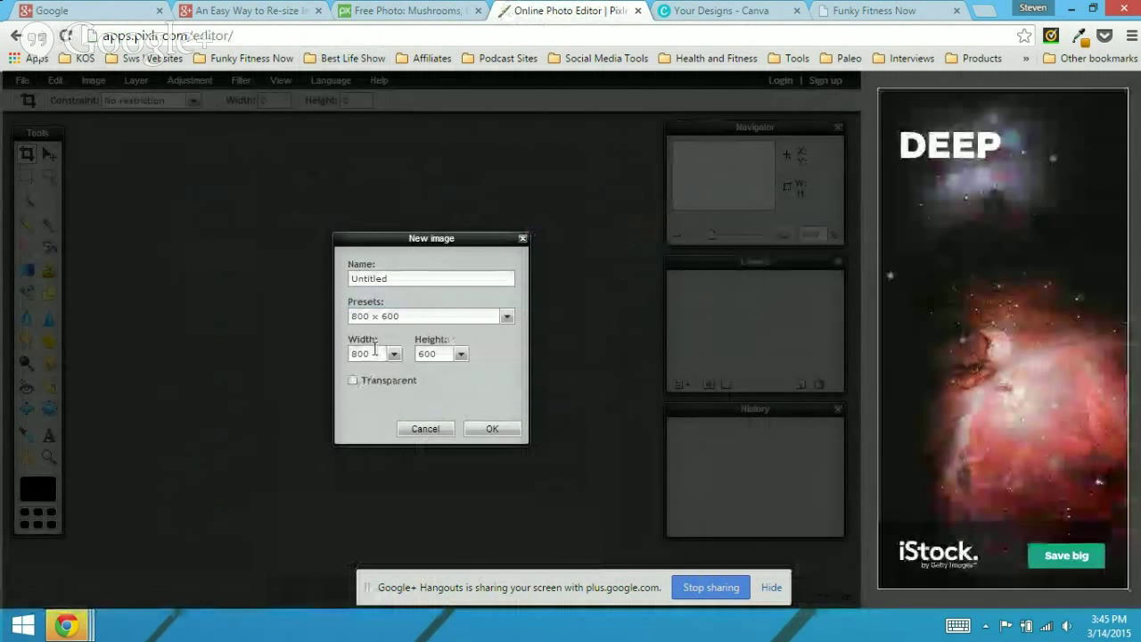
double_click(361, 353)
text(600)
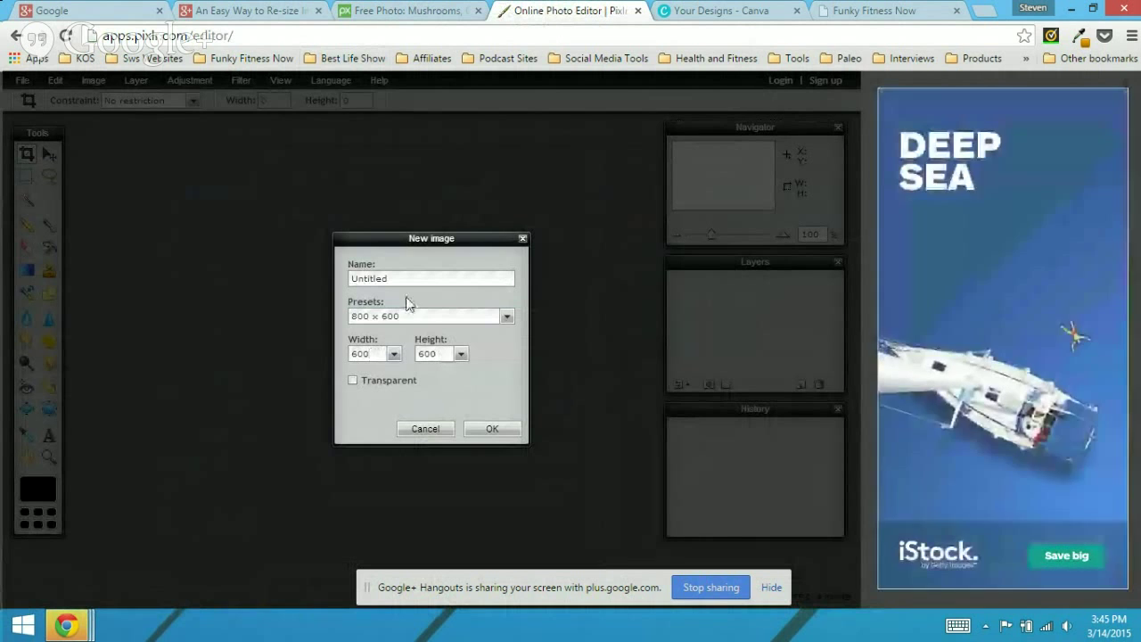
drag(388, 278, 308, 282)
text(M)
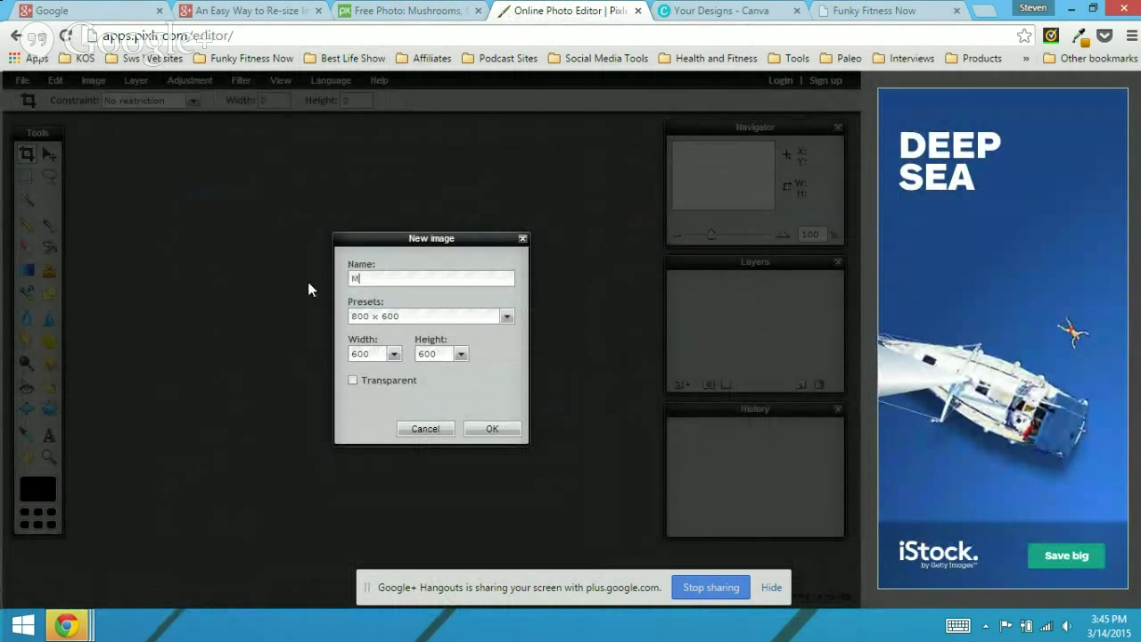
text(ushroom)
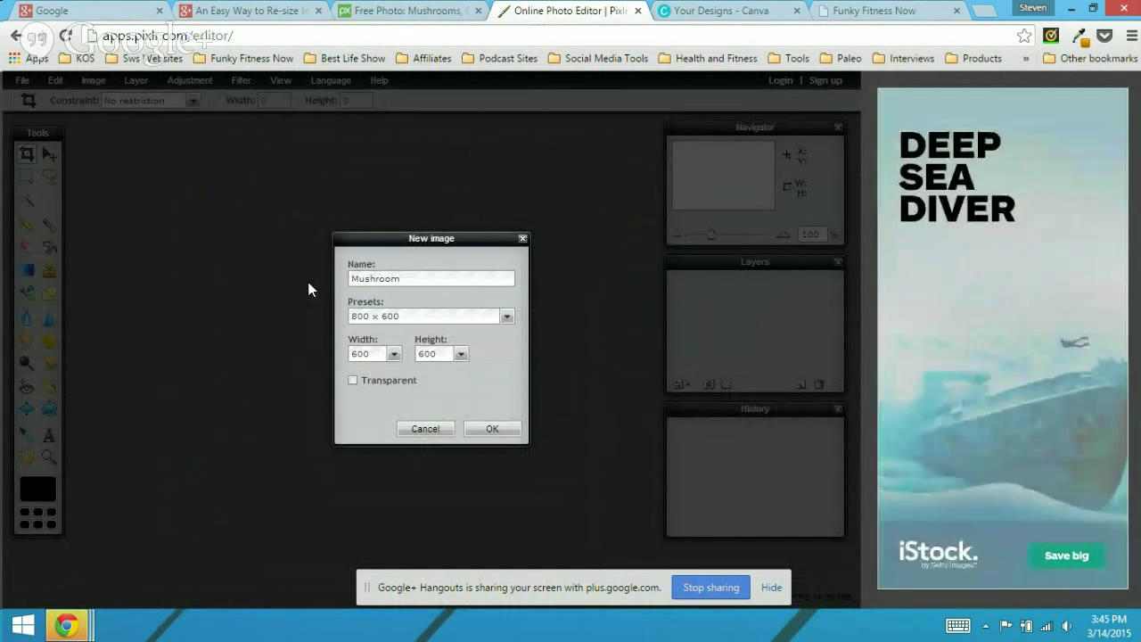
text( 600)
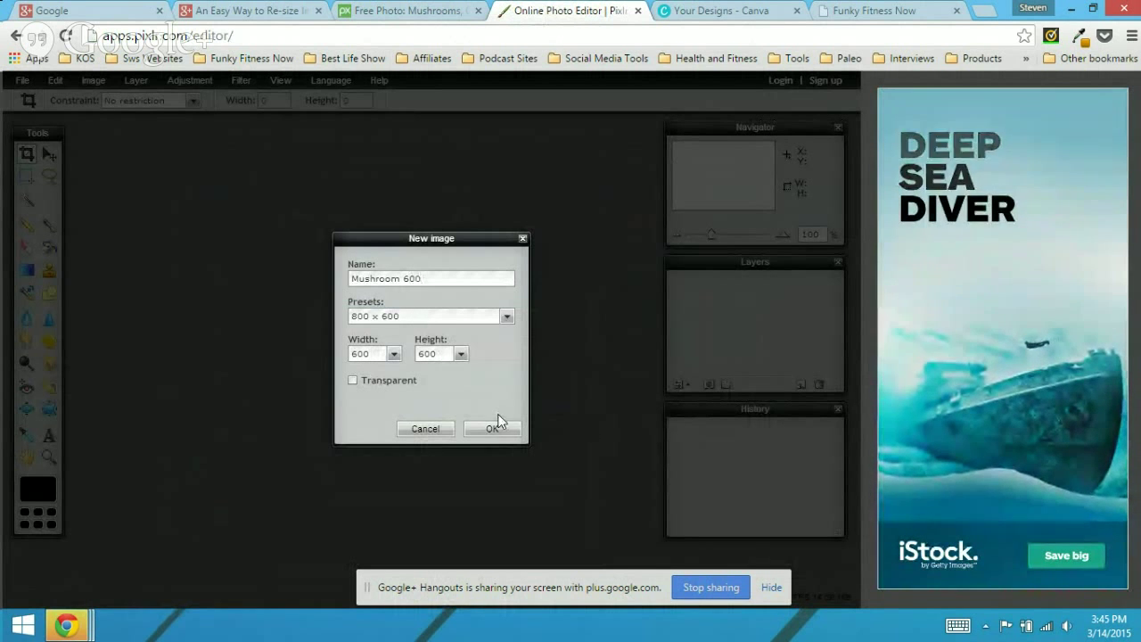
click(489, 432)
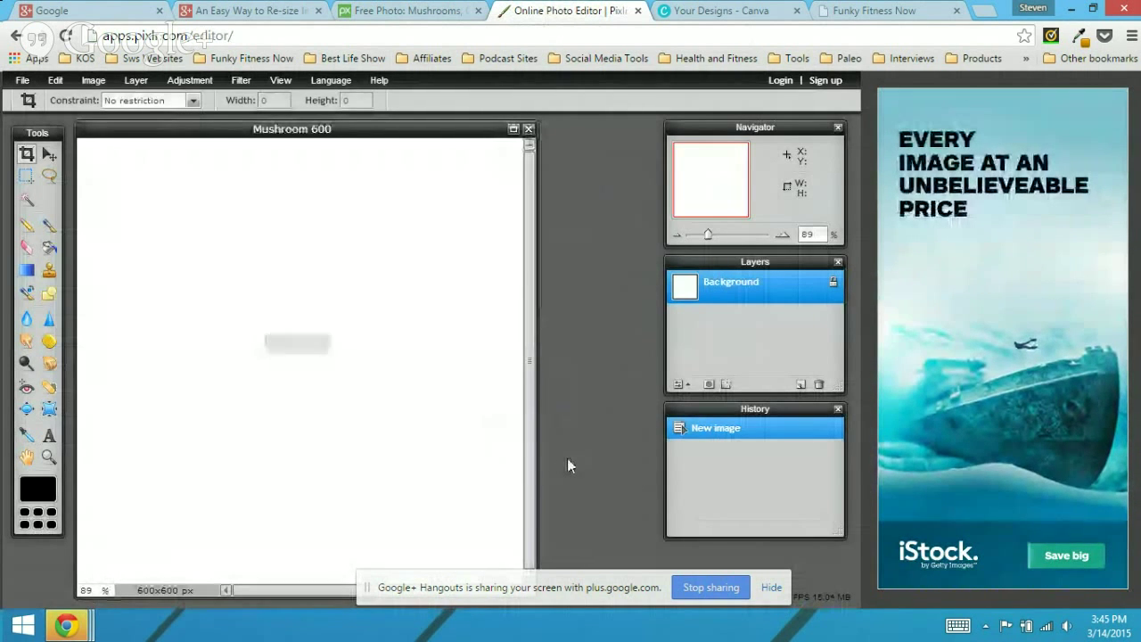
- Open the image mushrooms-548360_1280 from the computer's Downloads folder
click(18, 80)
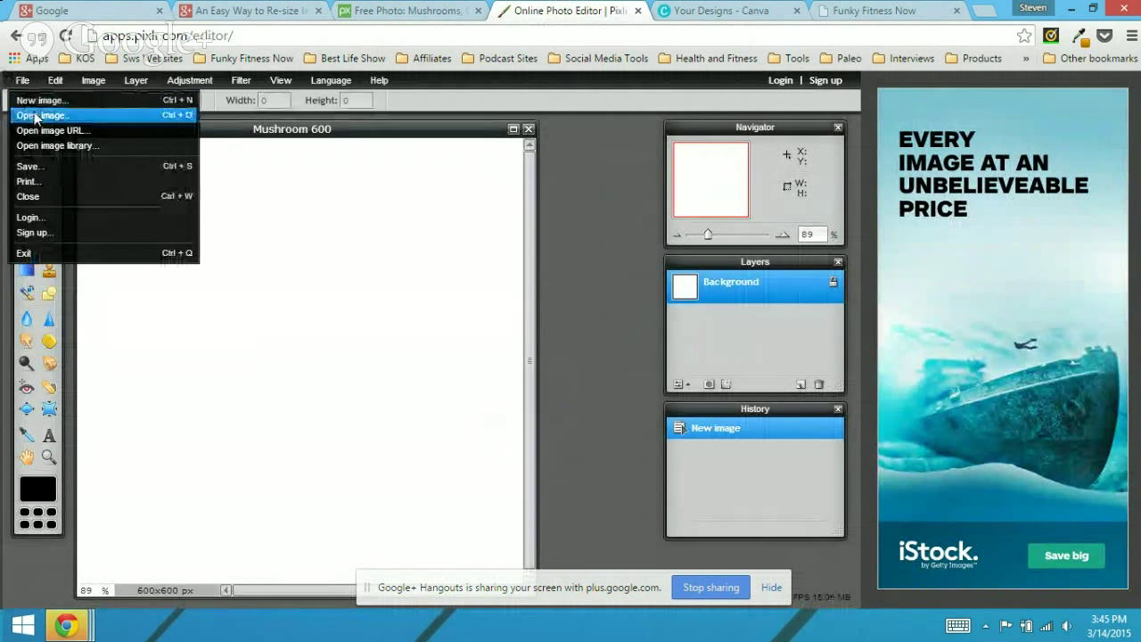
click(37, 115)
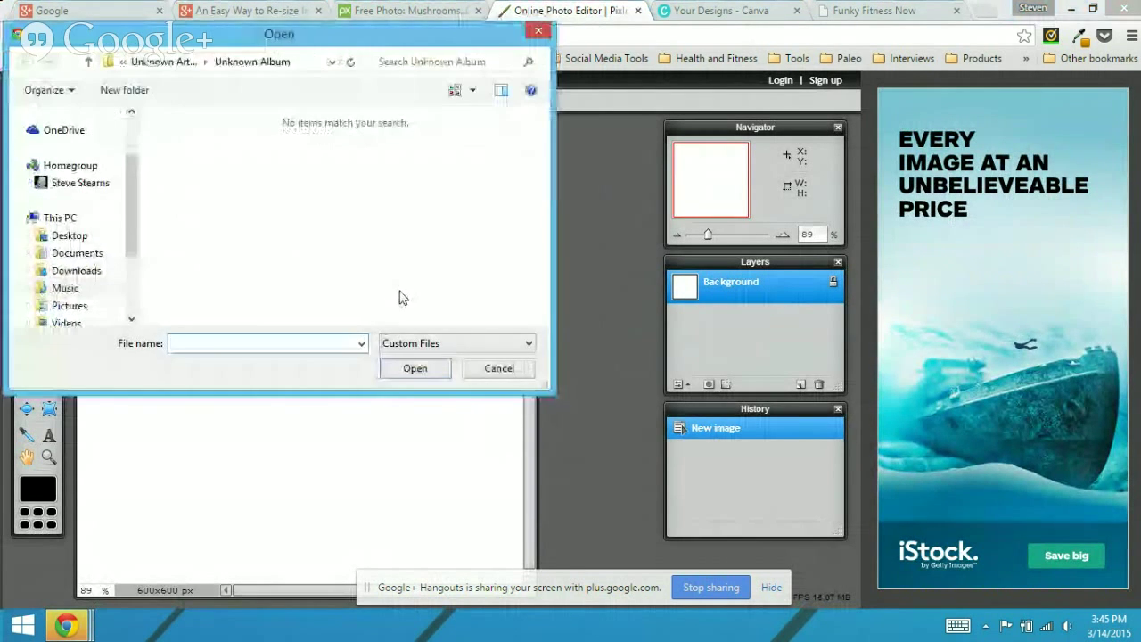
click(99, 277)
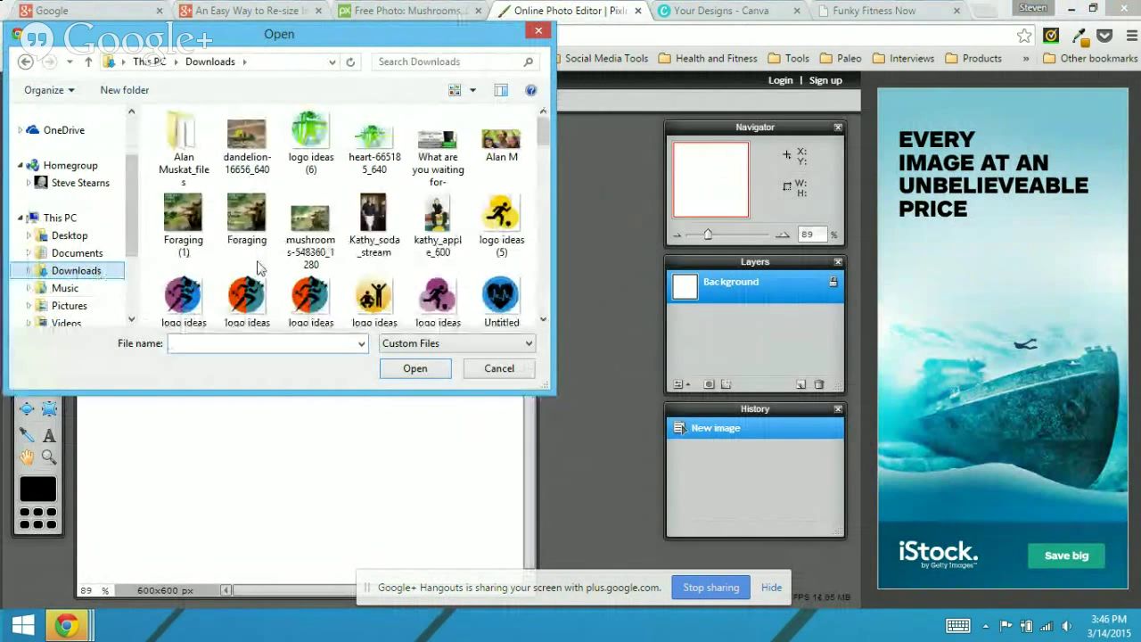
click(309, 225)
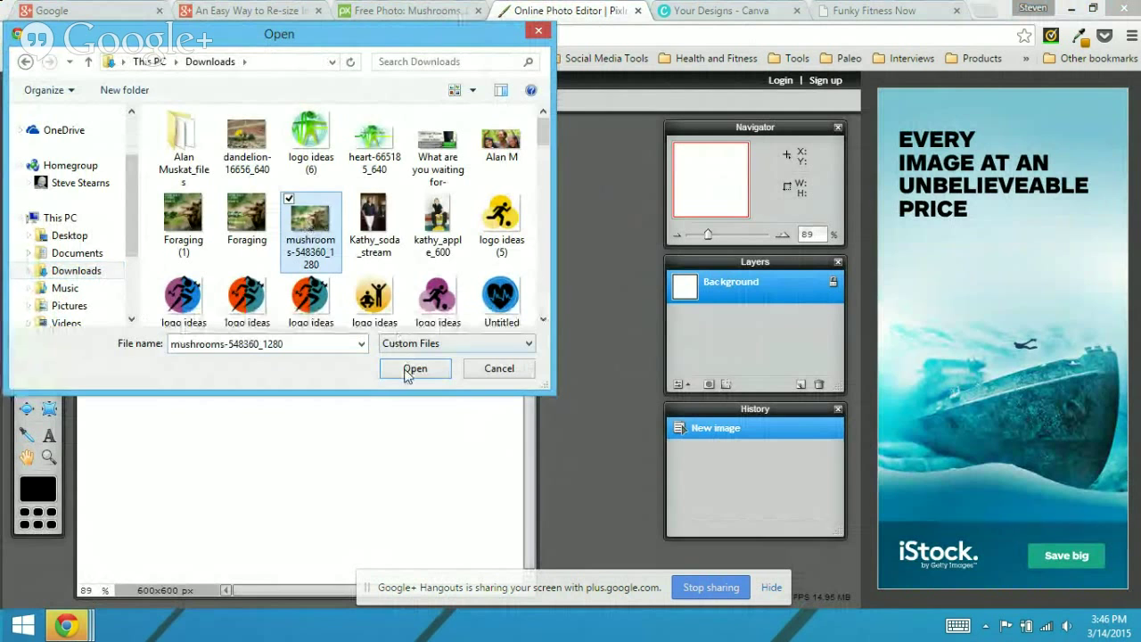
click(410, 370)
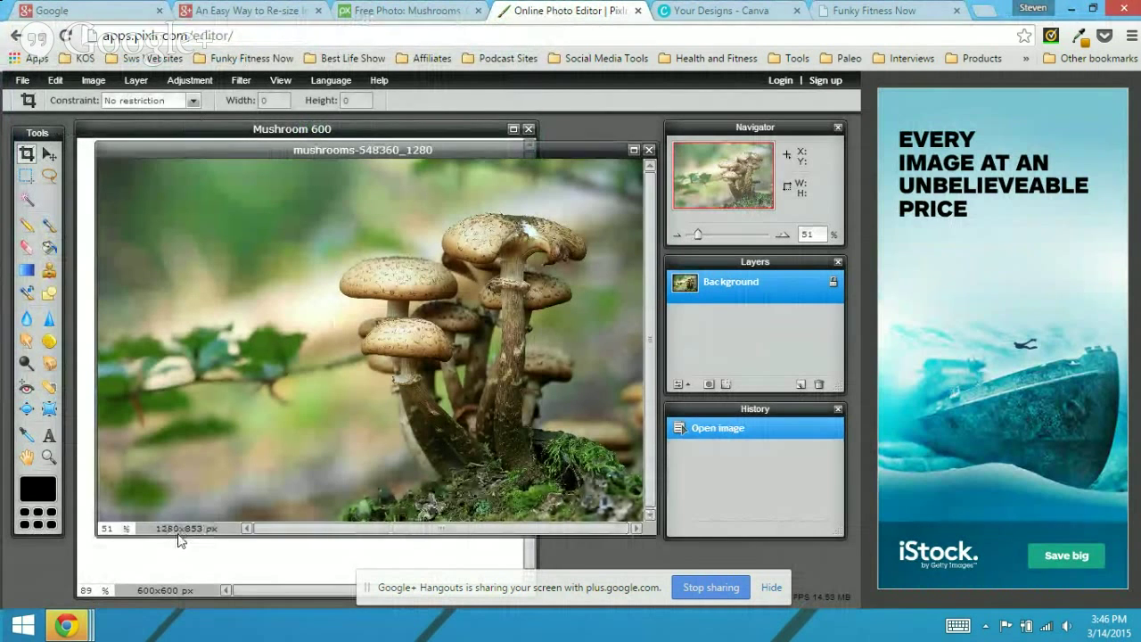
- Resize the mushrooms-548360_1280 photo to 900 x 600 pixels with its proportions constrained
click(93, 80)
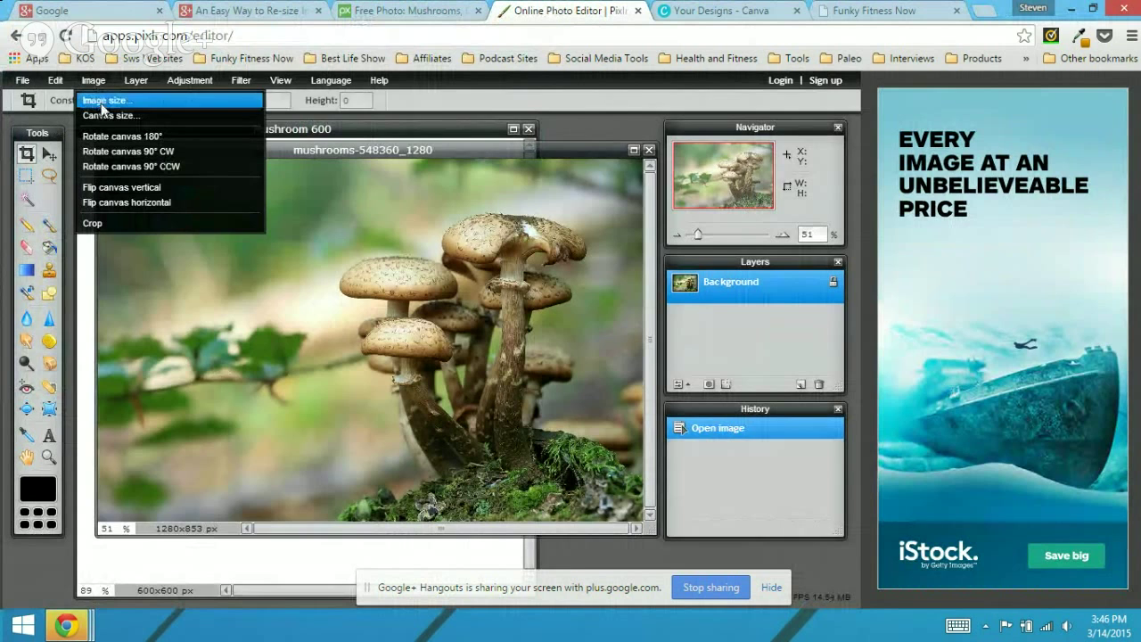
click(105, 101)
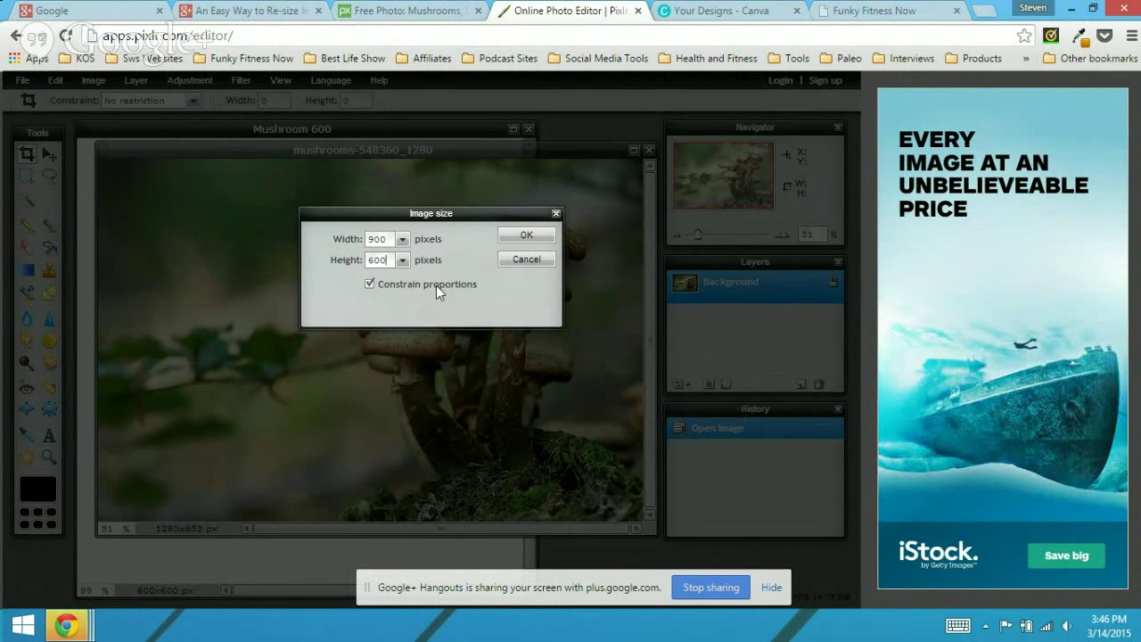
click(526, 235)
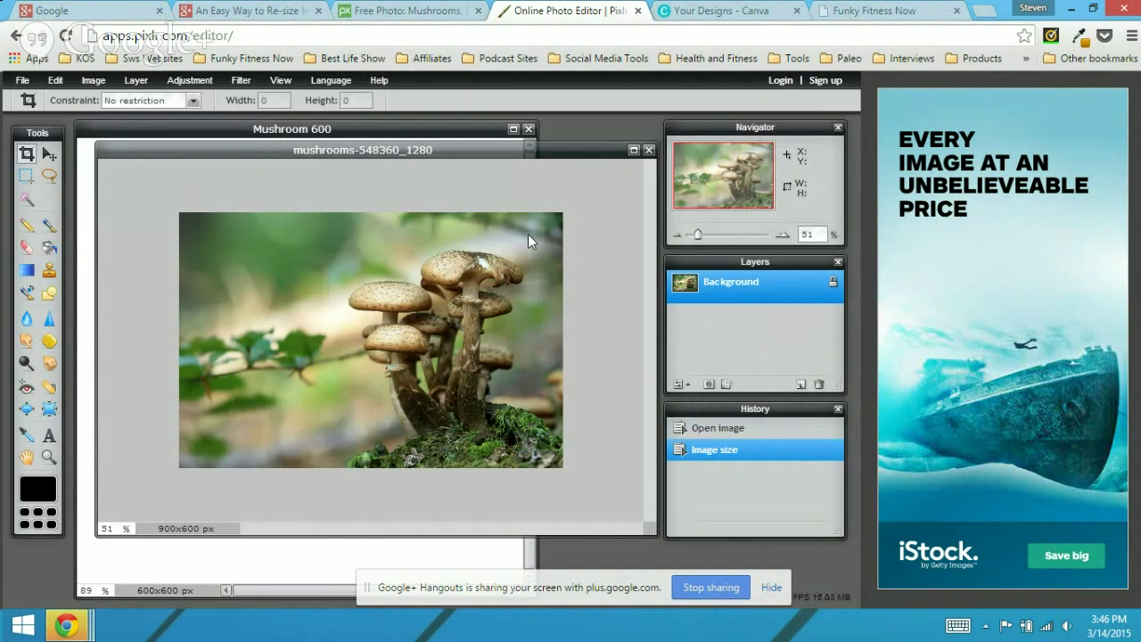
- Copy the entire resized mushroom photo and paste it into the Mushroom 600 image
click(25, 177)
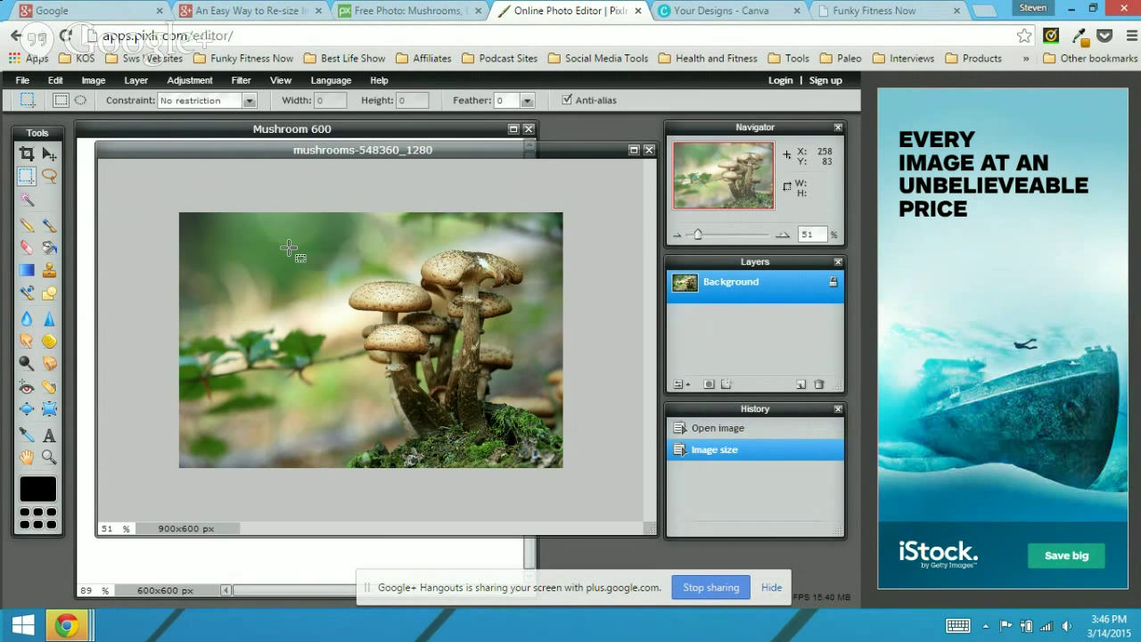
key(ctrl+a)
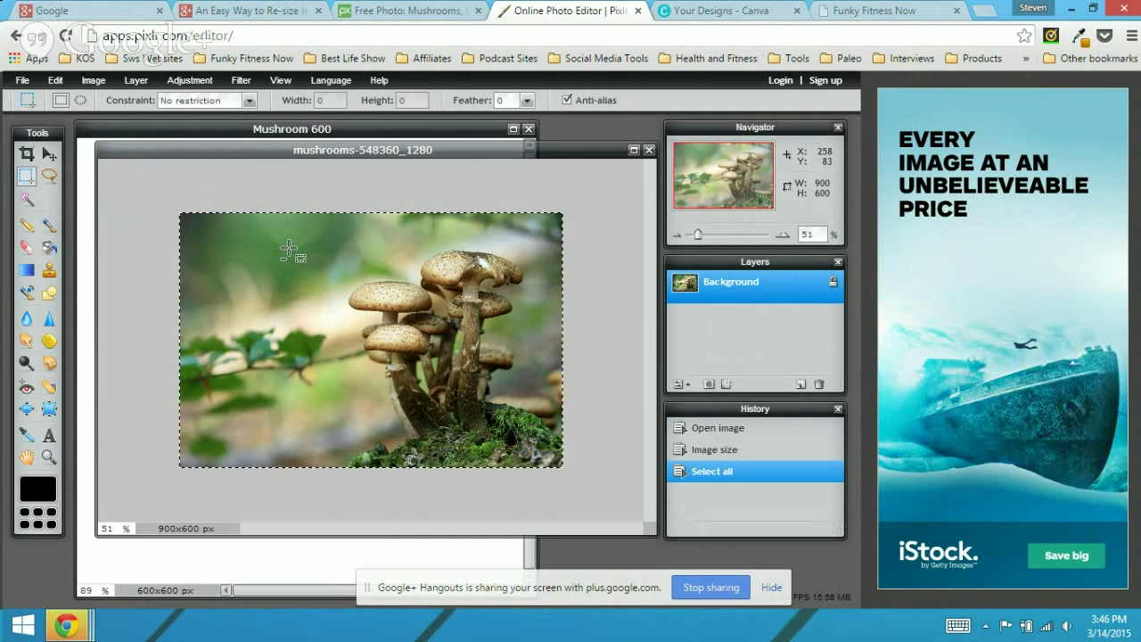
key(ctrl+c)
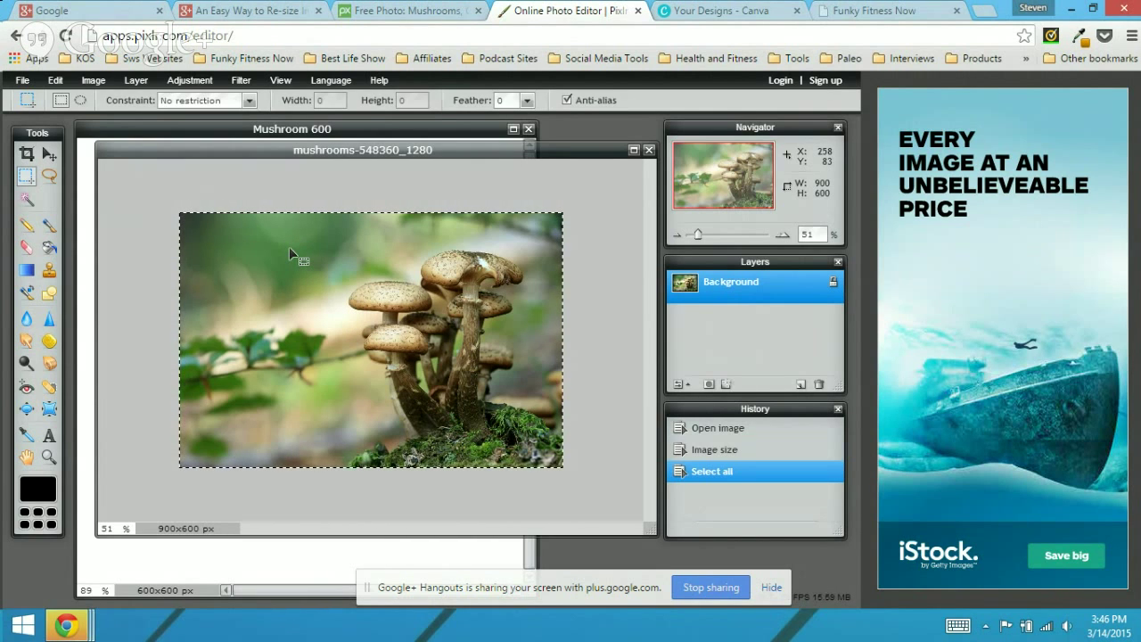
click(174, 559)
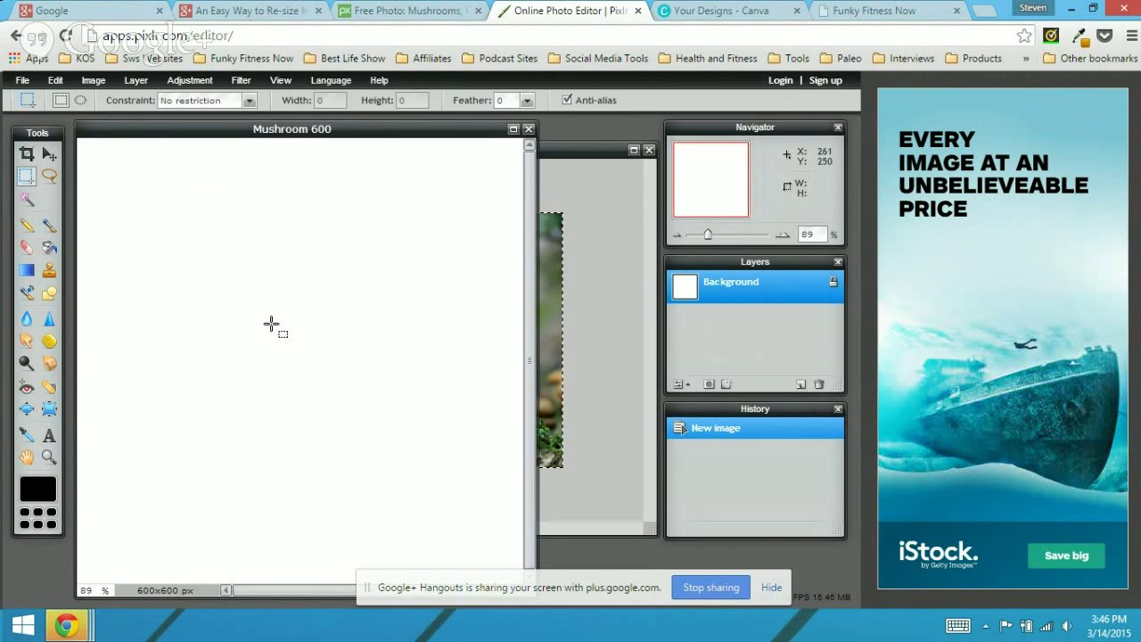
key(ctrl+v)
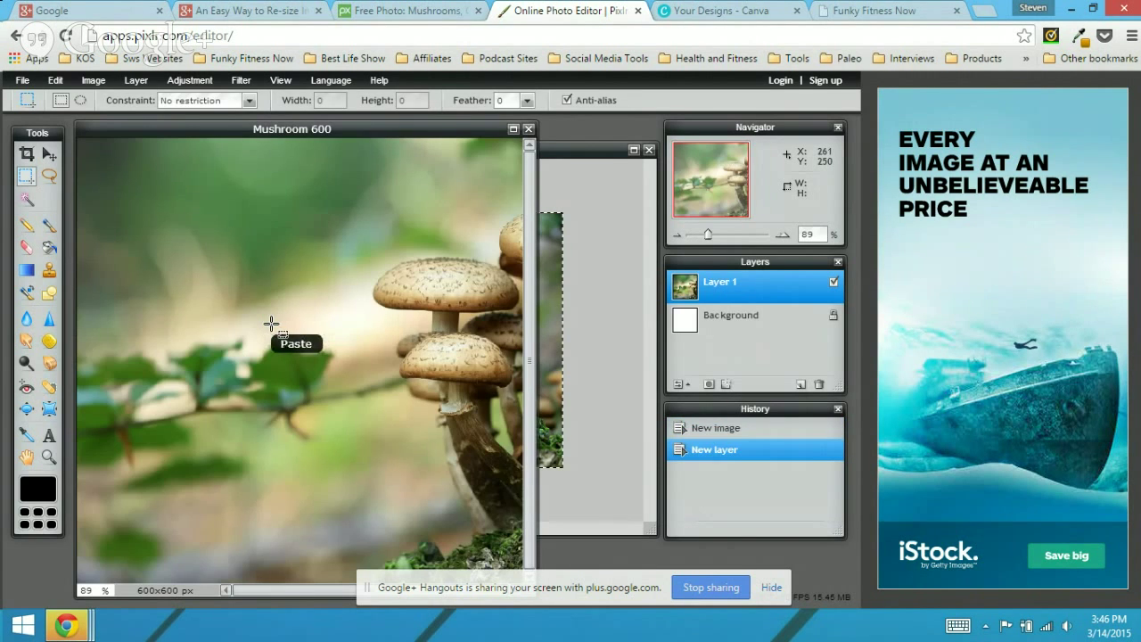
- Move the pasted photo layer to the left within the square canvas to frame the mushroom cluster
click(49, 155)
drag(364, 290, 303, 311)
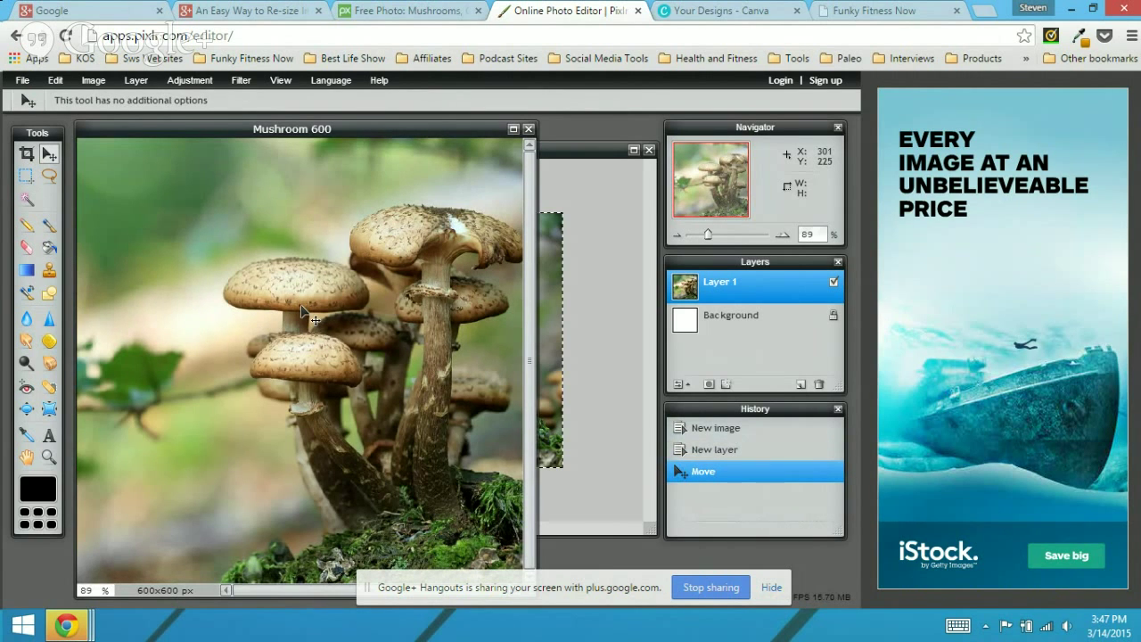
- Check the save command for the Mushroom 600 image and compare the square image with the resized mushrooms-548360_1280 photo
click(23, 80)
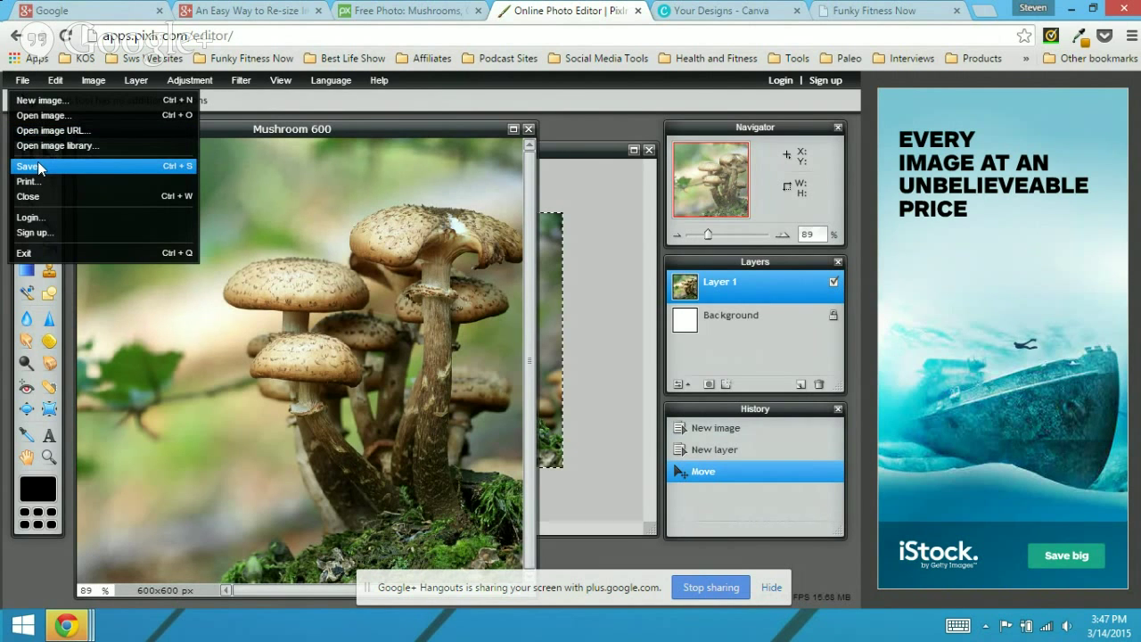
click(567, 116)
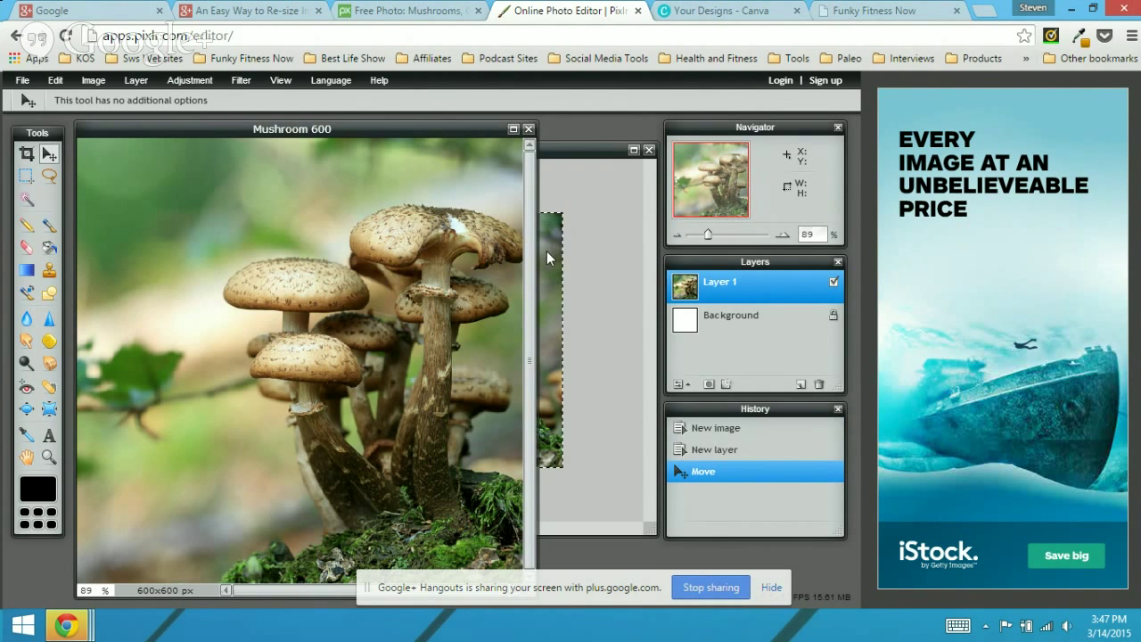
click(577, 248)
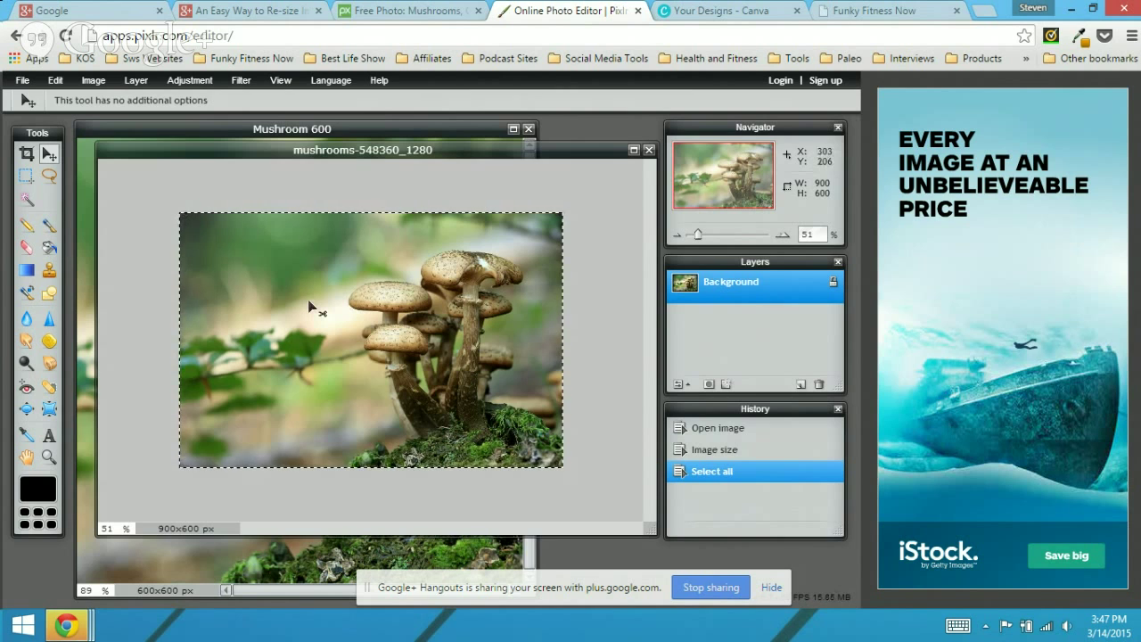
drag(212, 176, 80, 329)
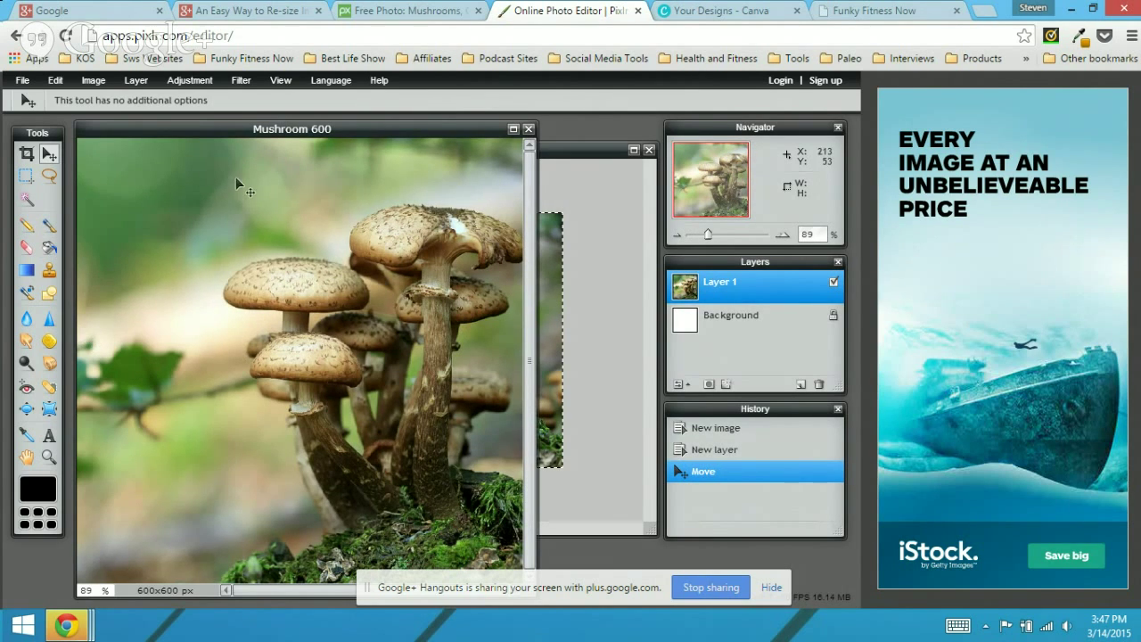
- Switch to Canva and create a new design with custom dimensions of 600 x 600 px
click(701, 11)
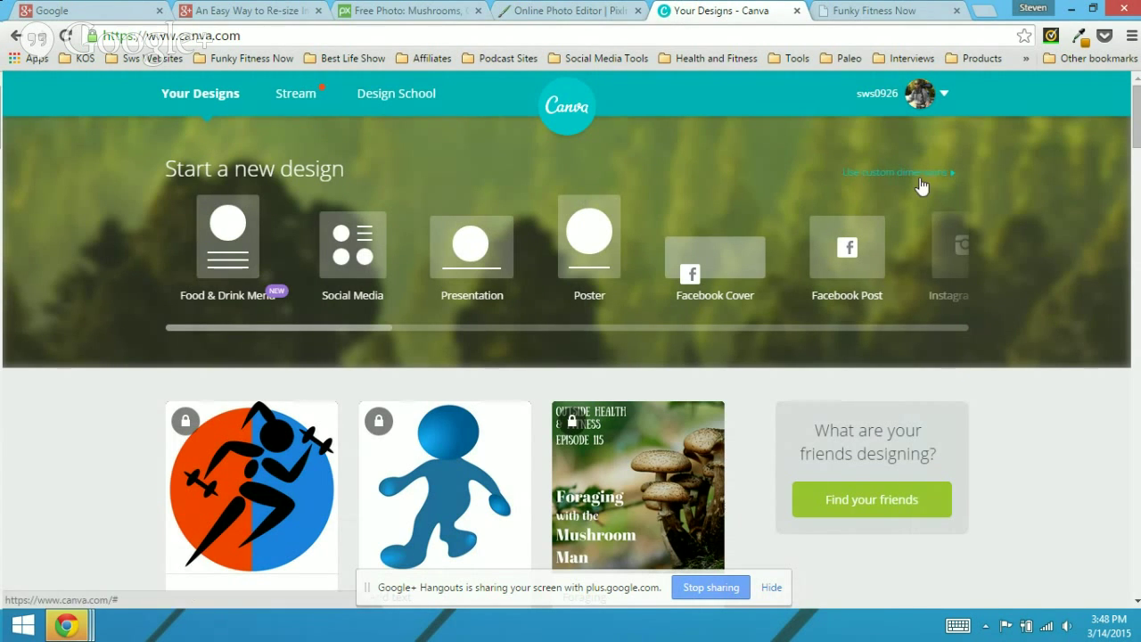
drag(290, 332, 333, 331)
click(898, 180)
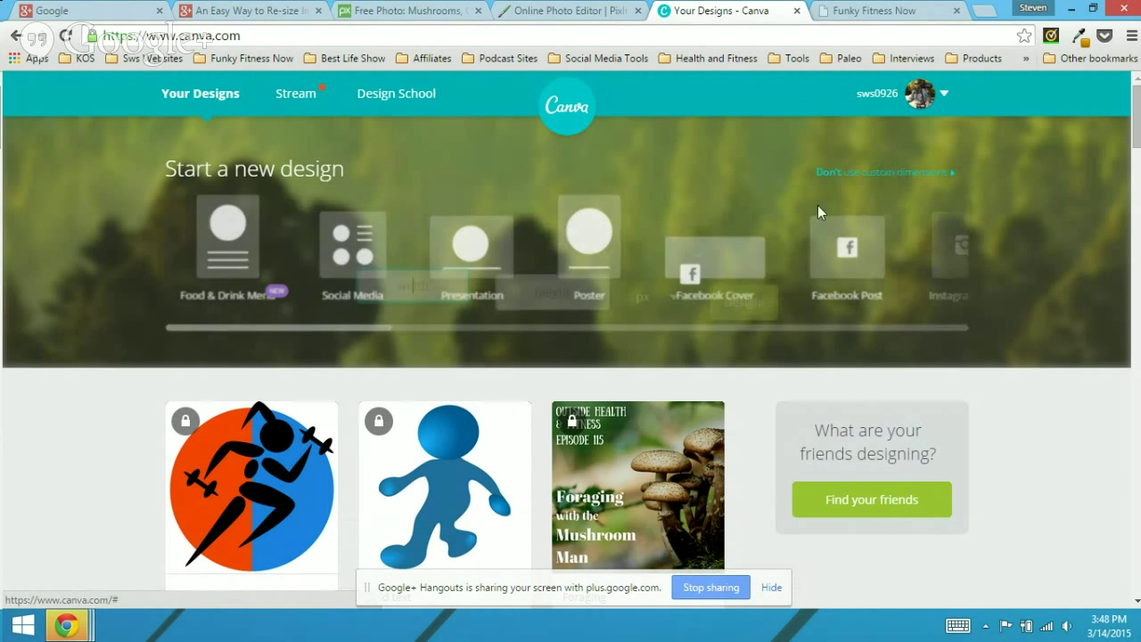
text(600)
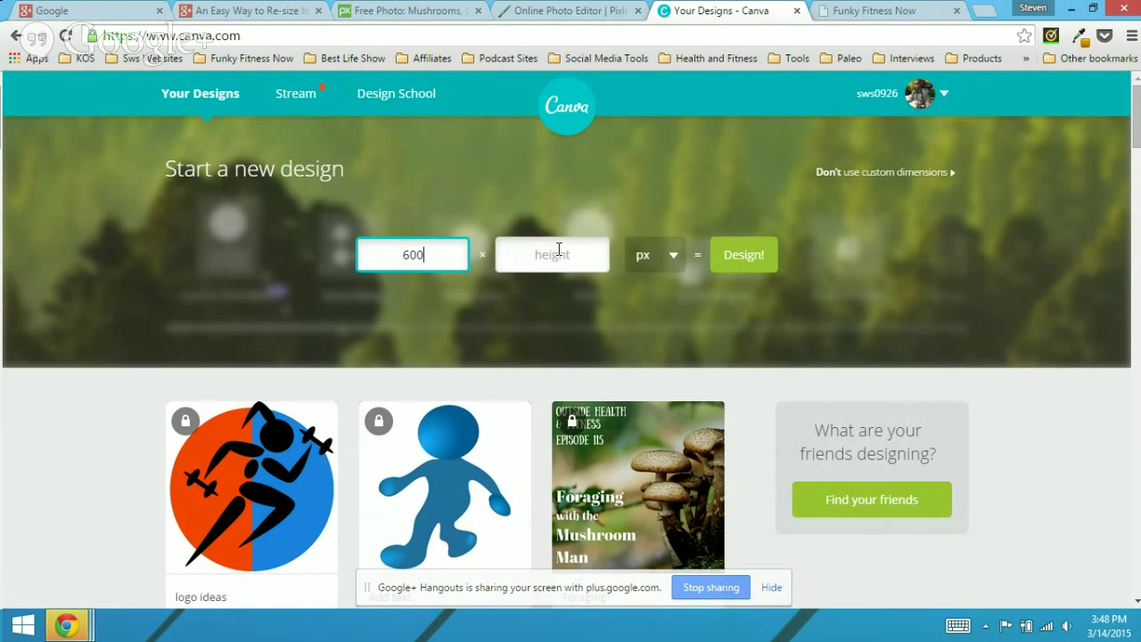
click(558, 250)
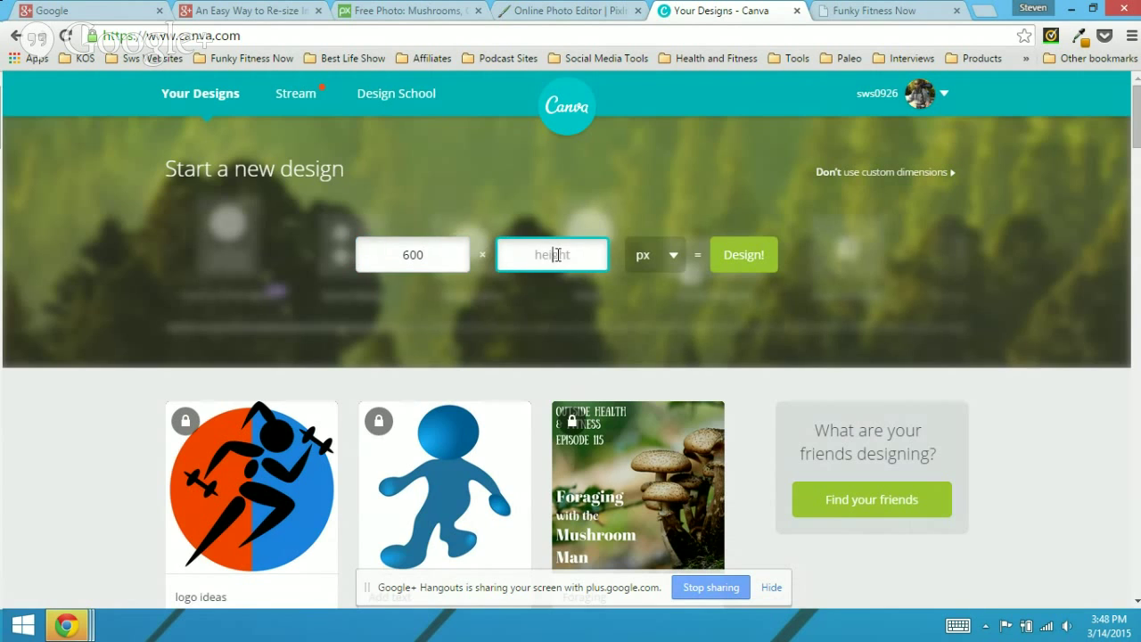
text(600)
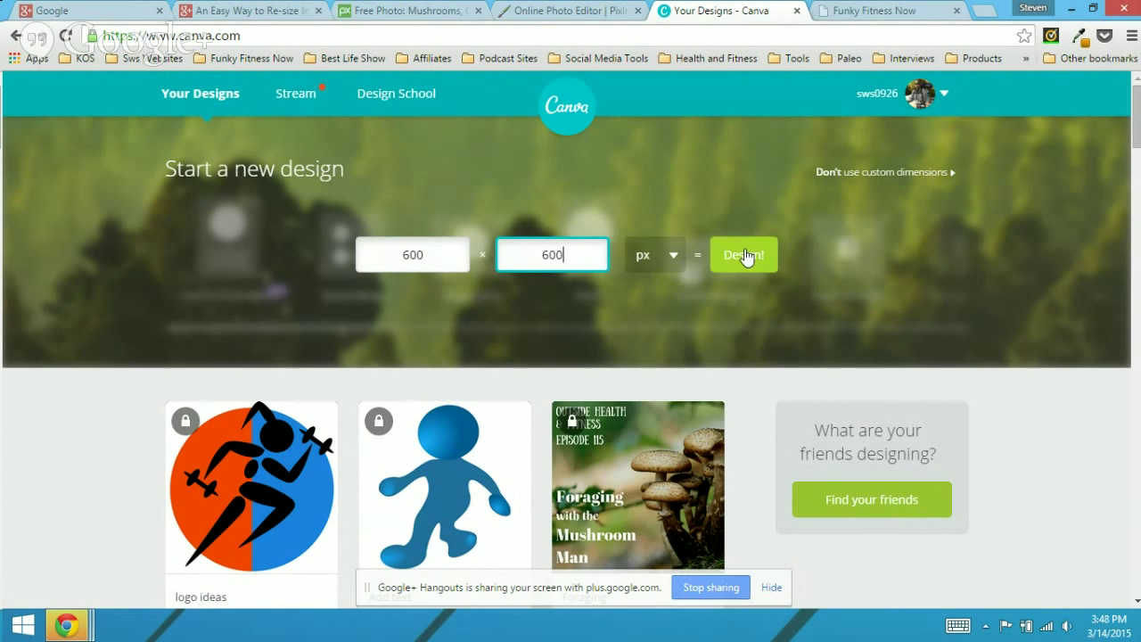
click(739, 258)
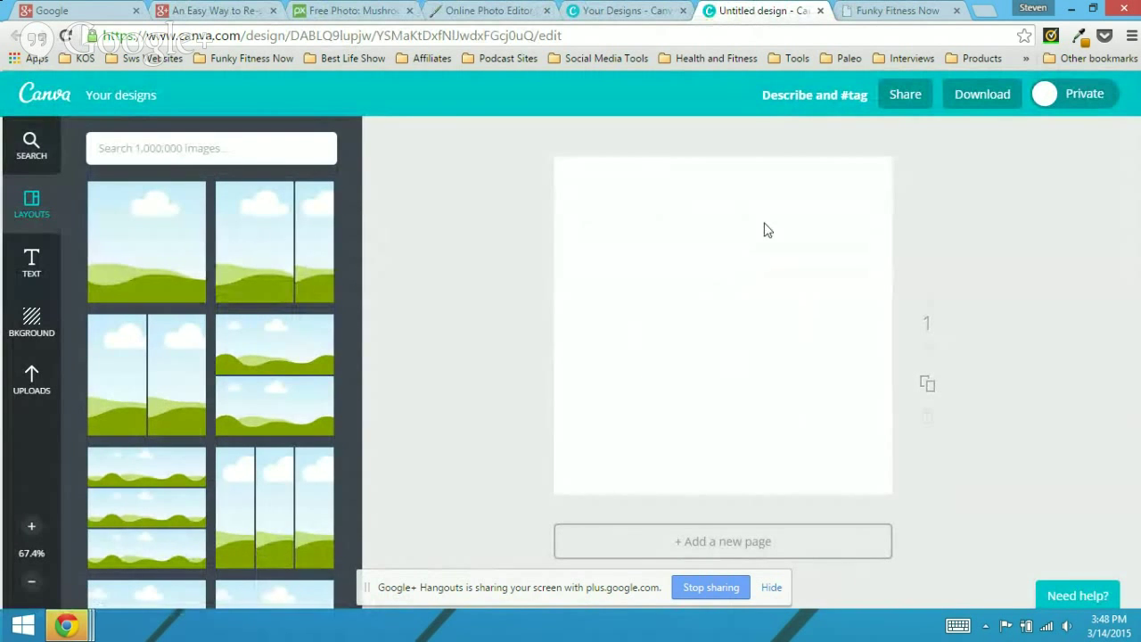
- Place the uploaded mushroom photo from the image uploads onto the blank square design
click(29, 391)
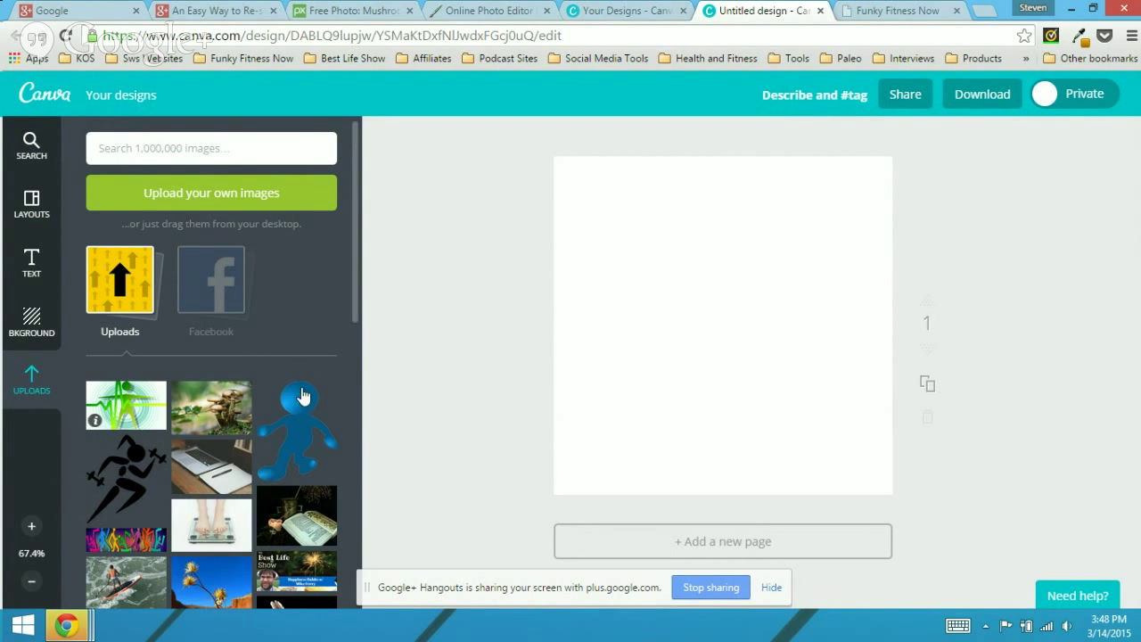
drag(214, 408, 694, 290)
click(694, 290)
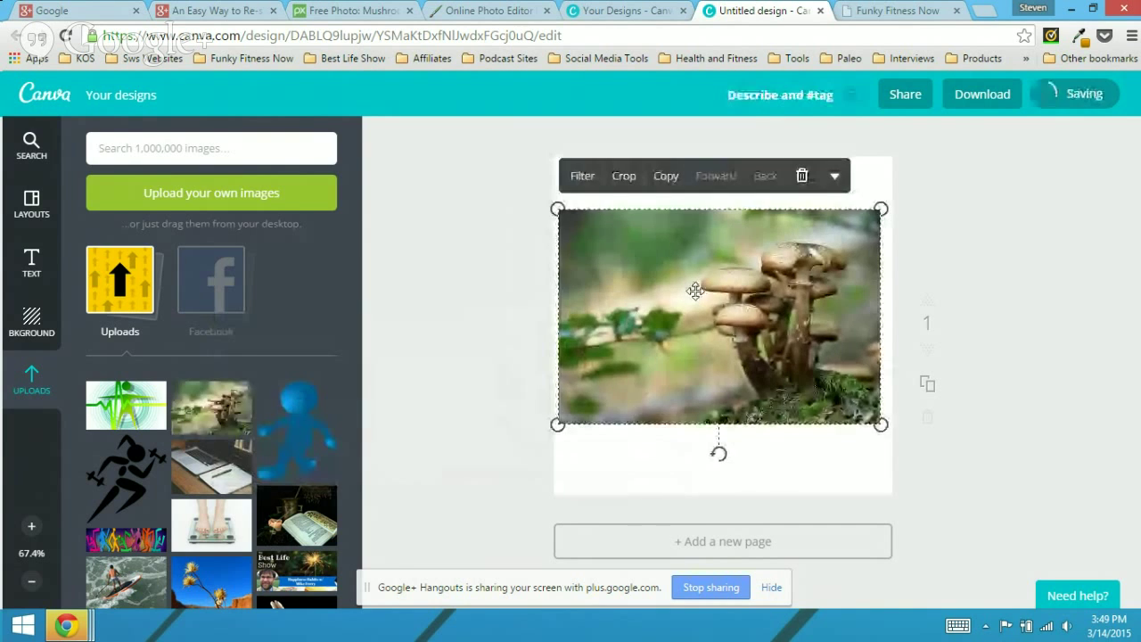
- Enlarge the mushroom photo beyond the page edges and reposition it so it fills the whole square with the mushroom cluster in frame
drag(557, 209, 450, 137)
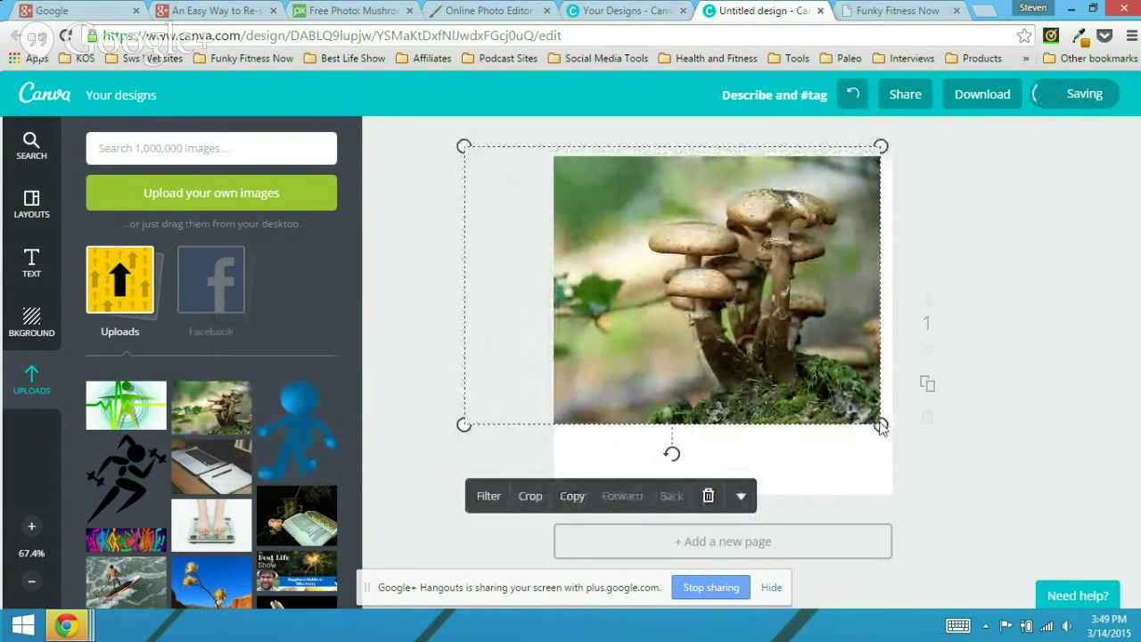
drag(880, 426, 1015, 513)
drag(799, 321, 753, 325)
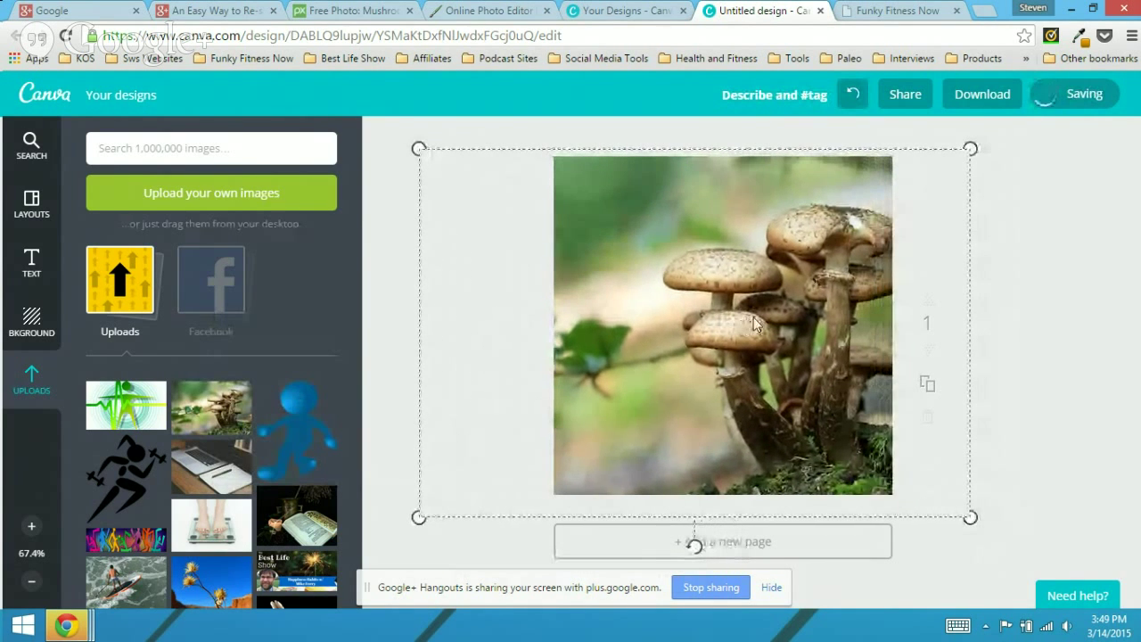
click(1023, 289)
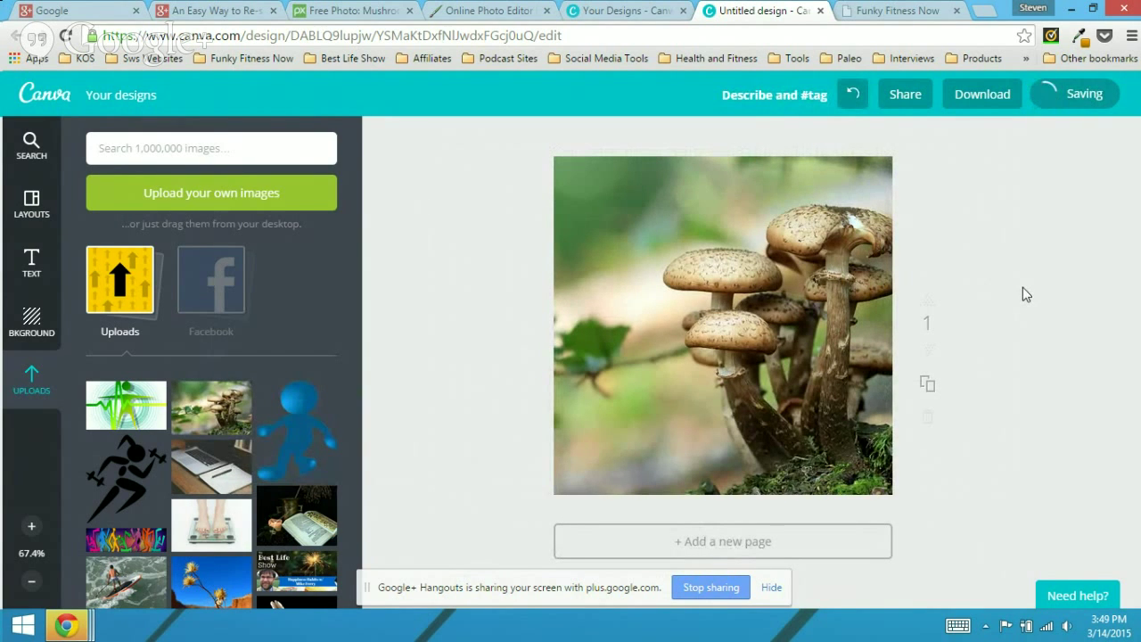
- Check which download formats are offered for the finished mushroom design, without downloading it
click(980, 97)
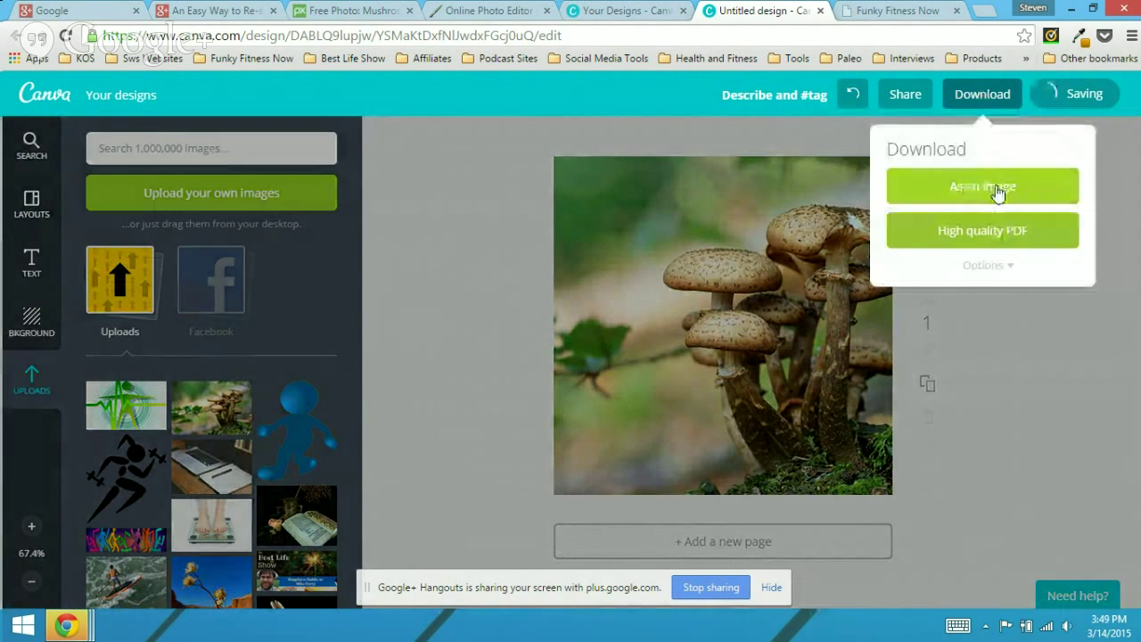
click(1059, 418)
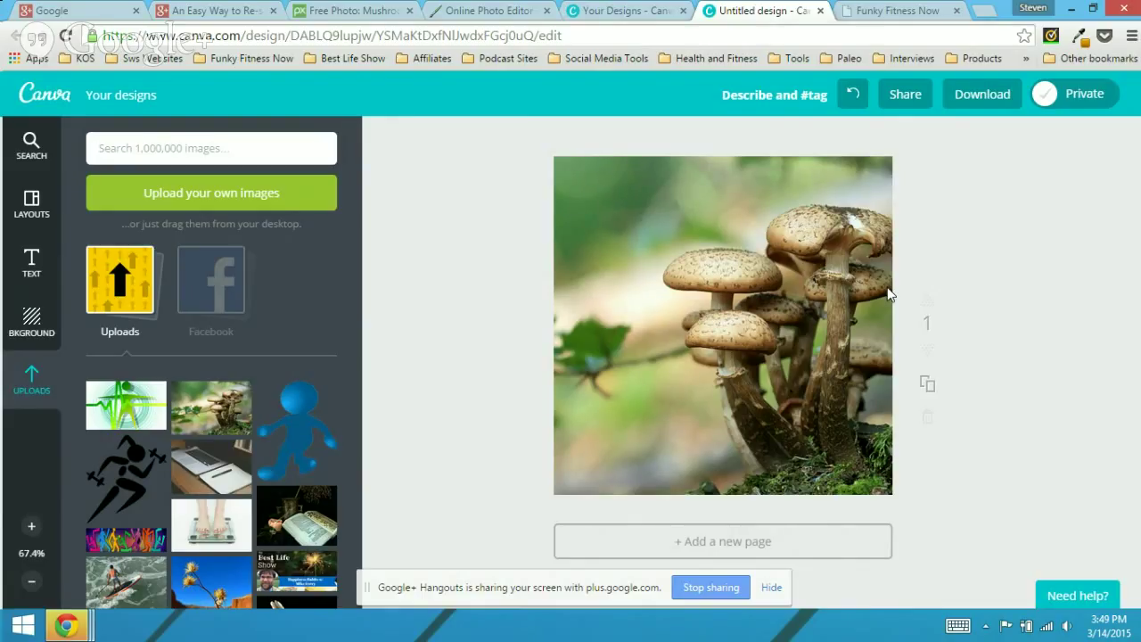
click(717, 596)
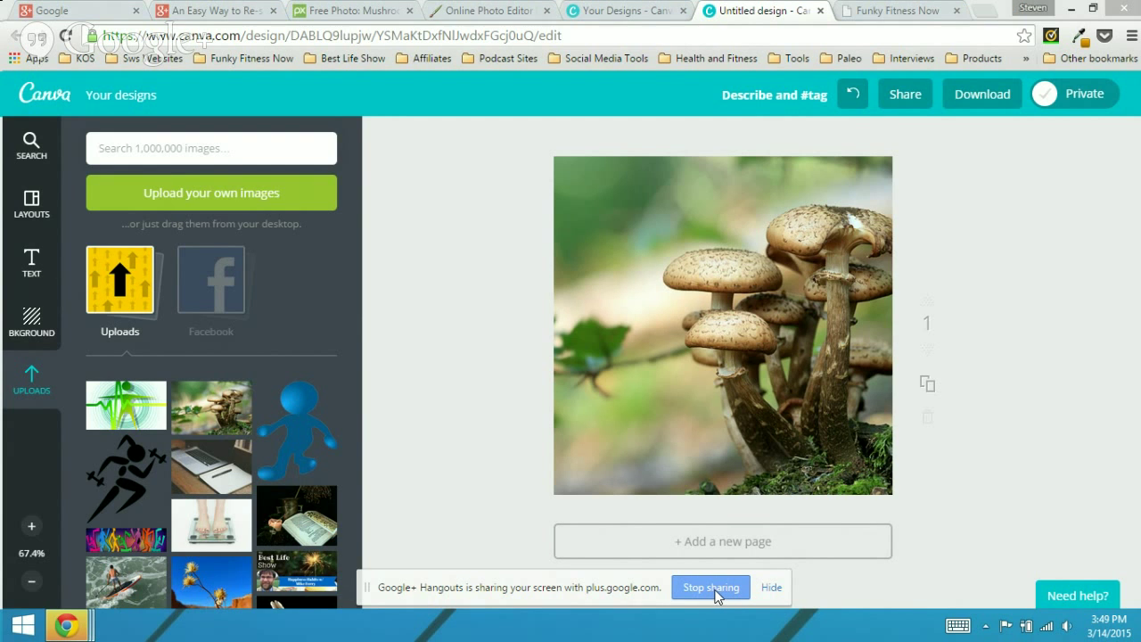